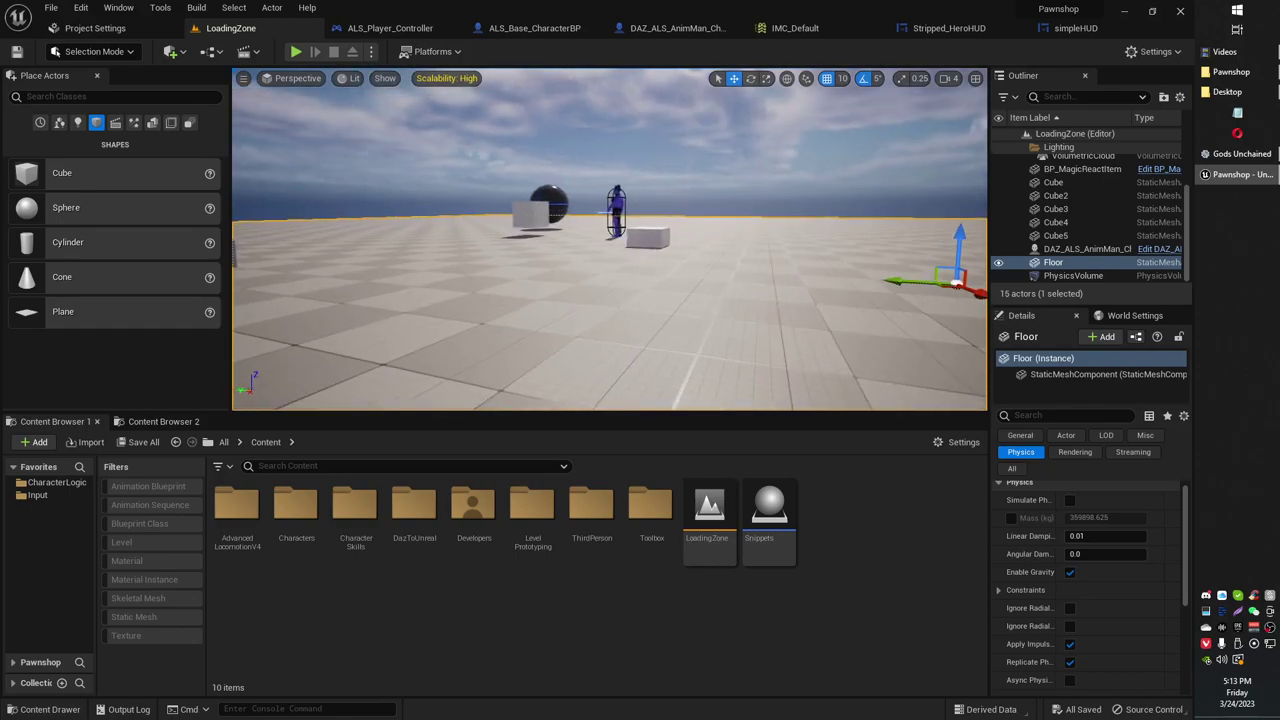
Expand the level viewport to full size and start playing the level in it.
key("F11")
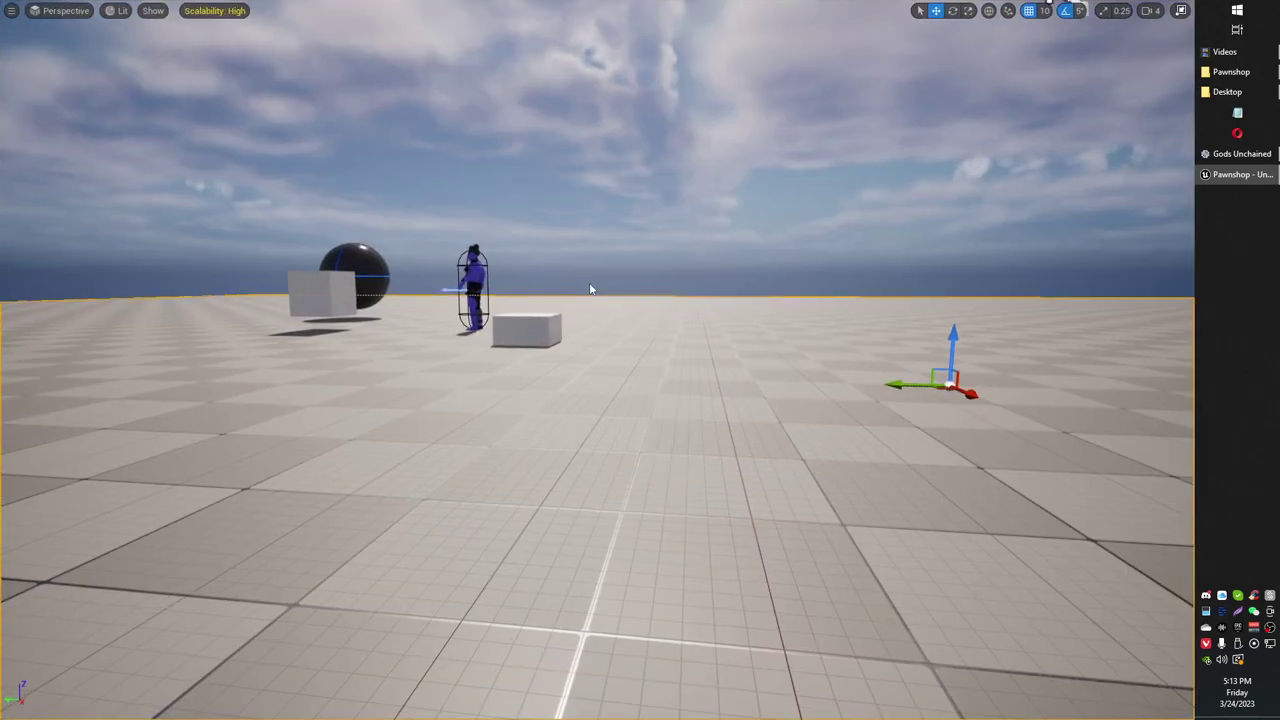
right_click_drag(589, 282, 599, 276)
key("alt+p")
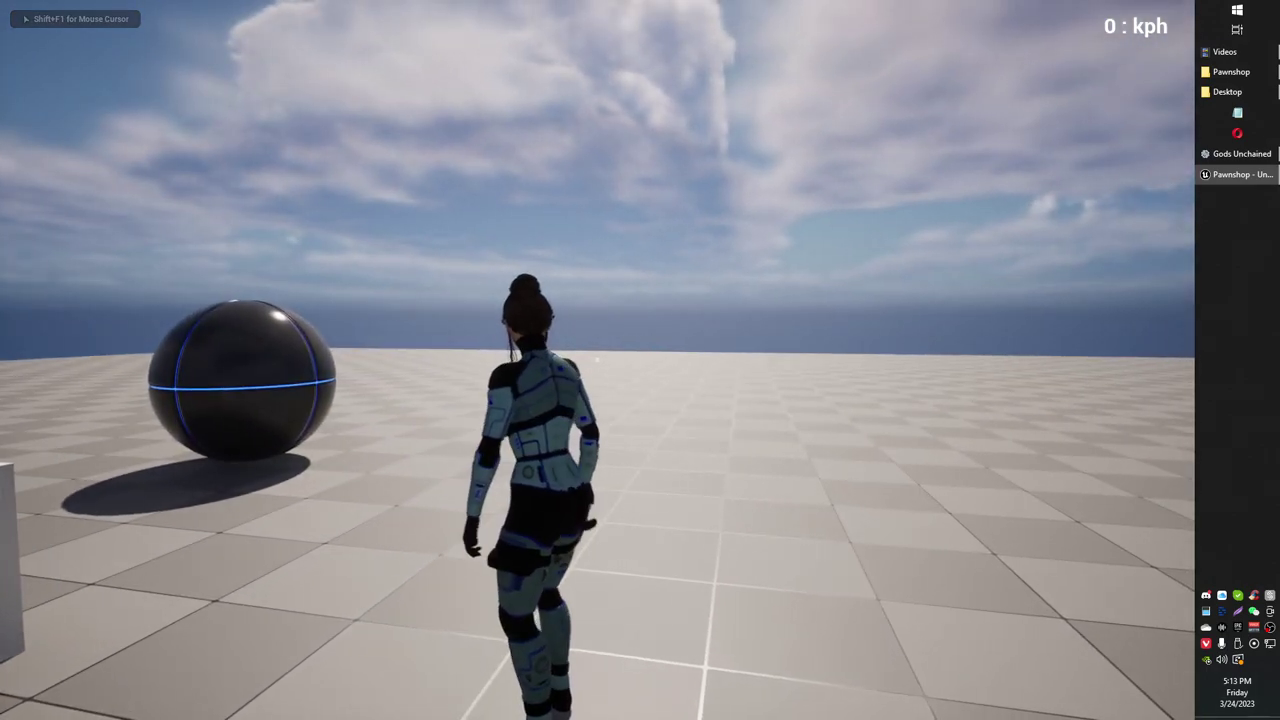
Run the character across the checkered floor to the low white walls, testing movement in third-person and first-person views.
key("1")
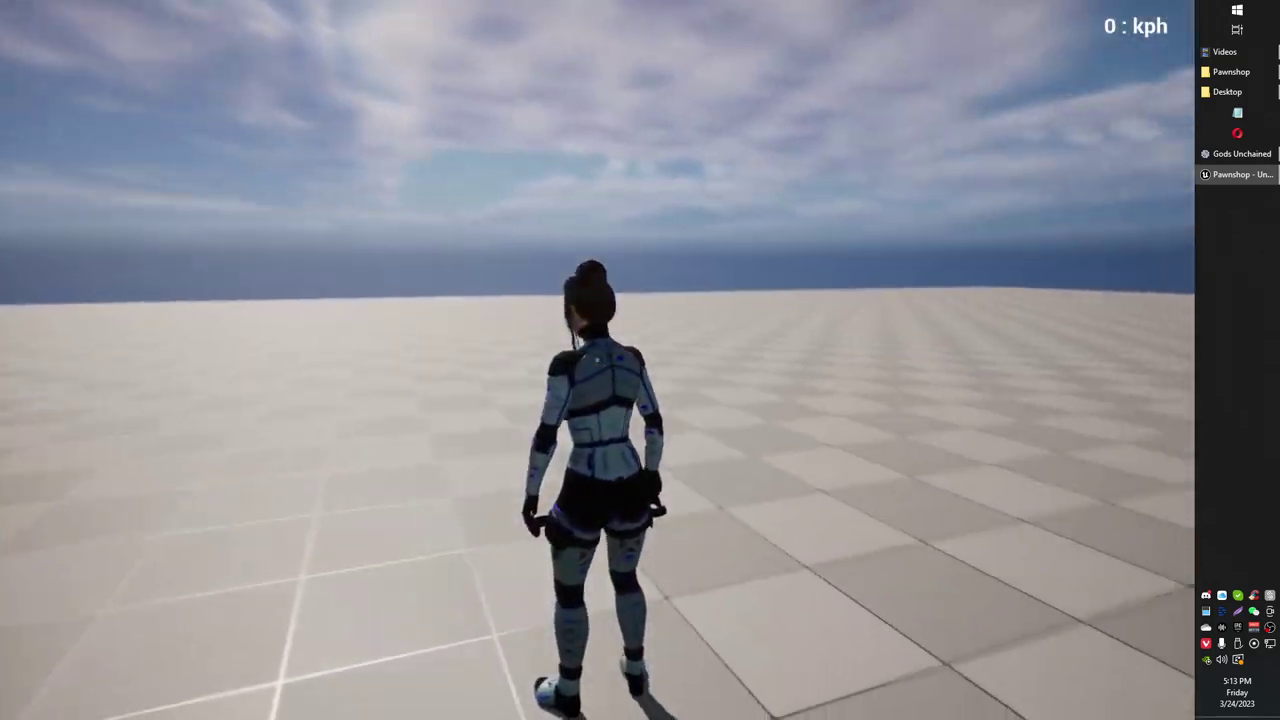
key("w")
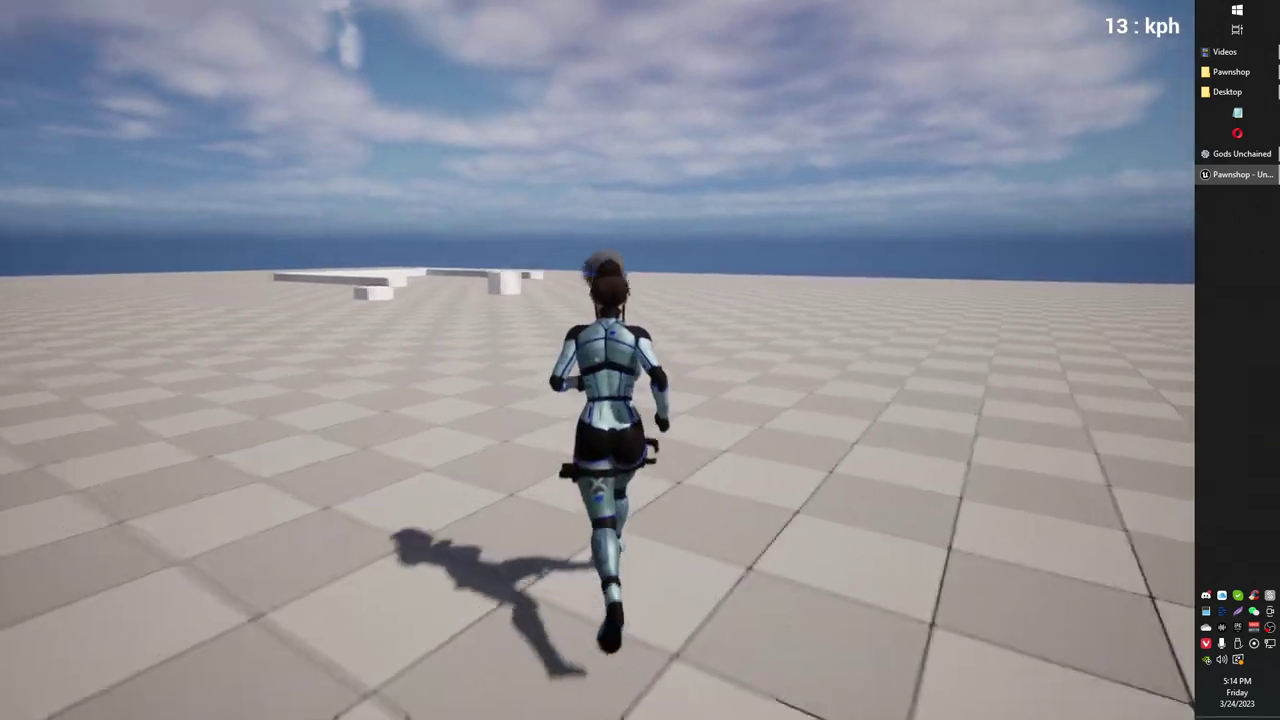
key("w")
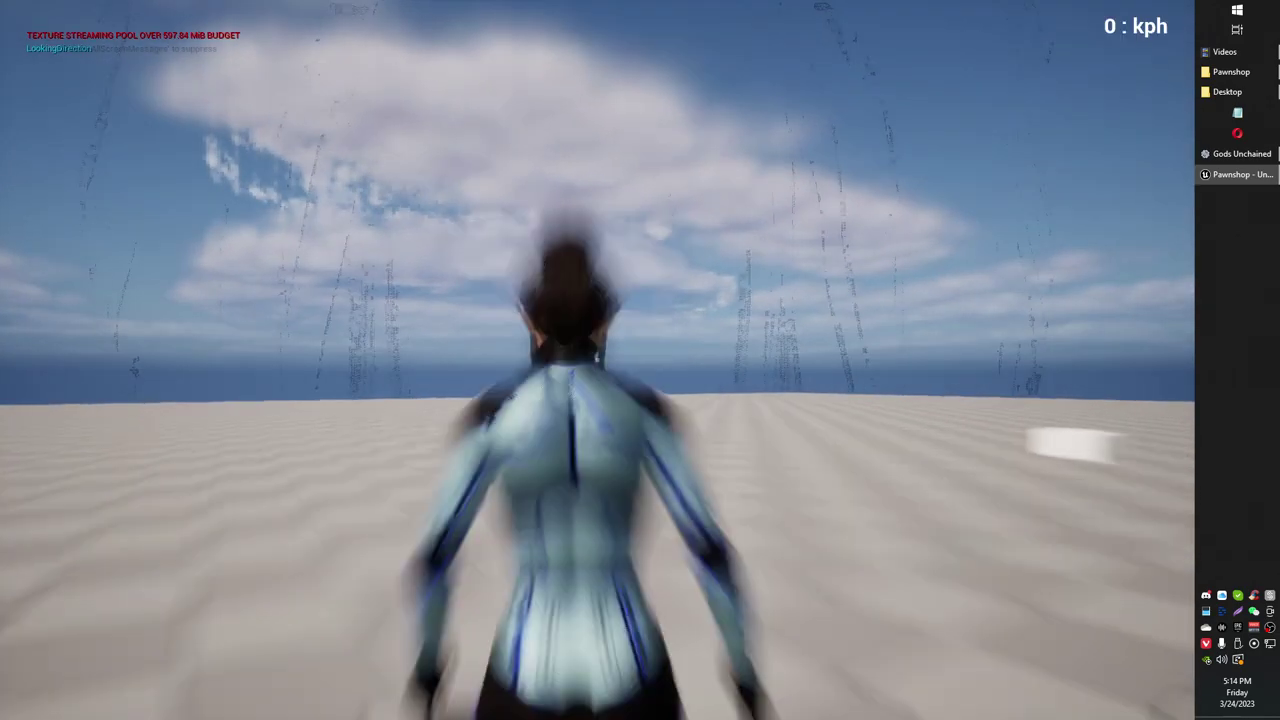
key("w")
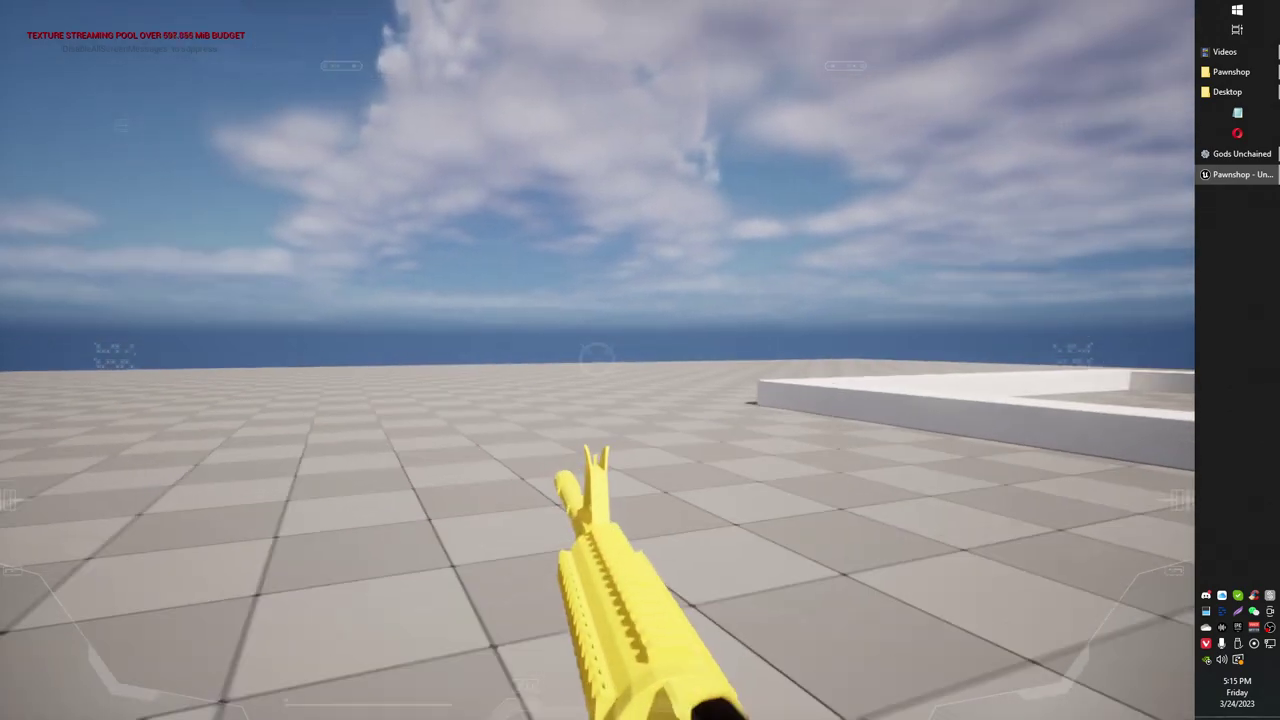
key("w")
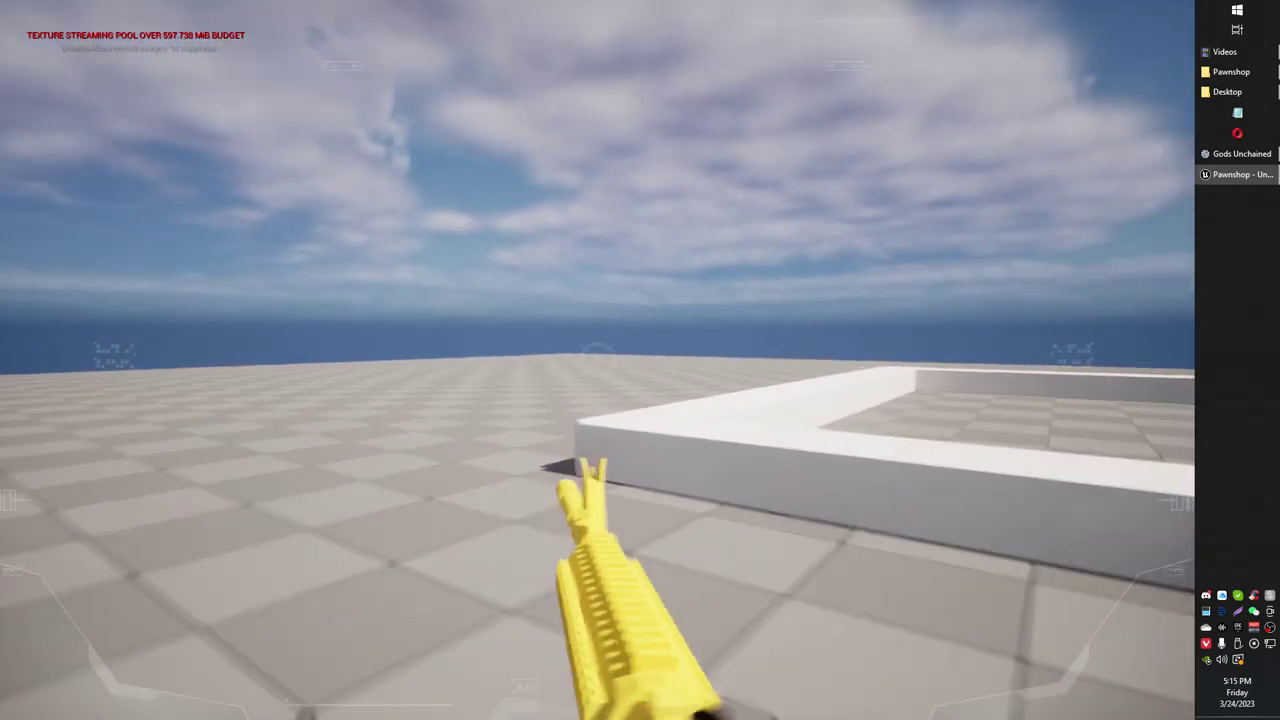
key("s")
Swap the character's held weapon between the yellow pistol and rifle in first-person view.
key("2")
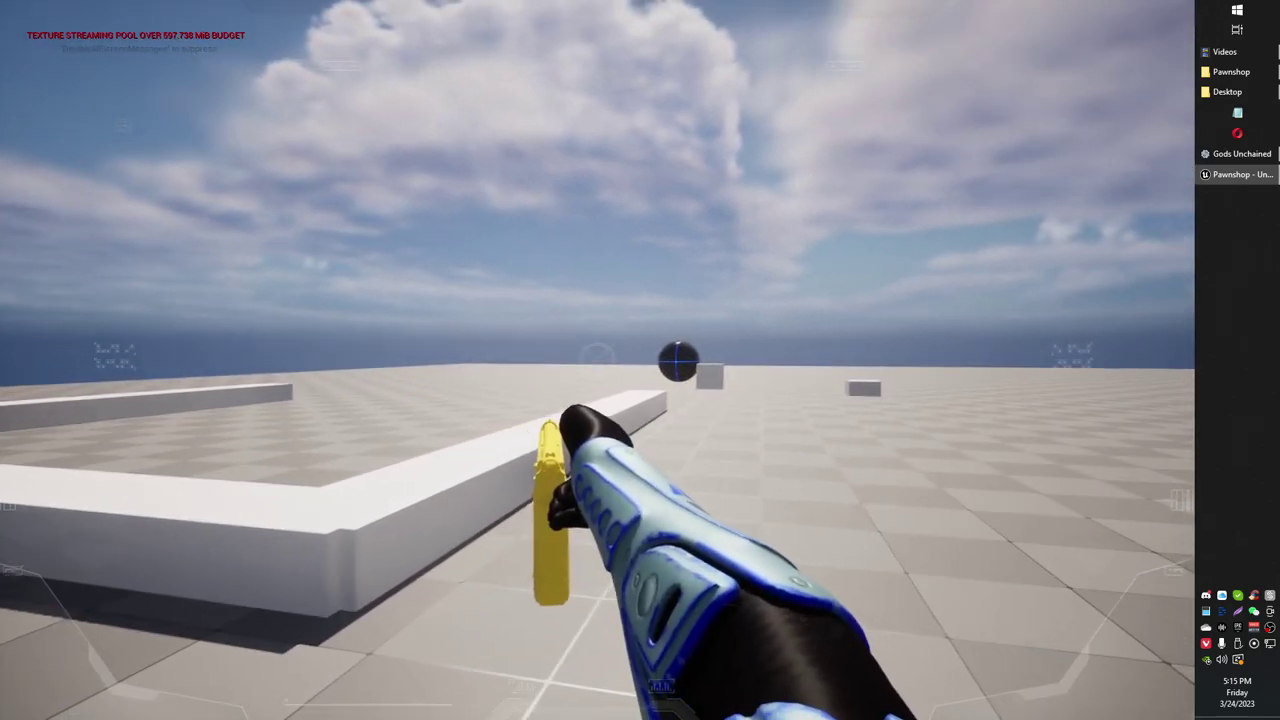
key("1")
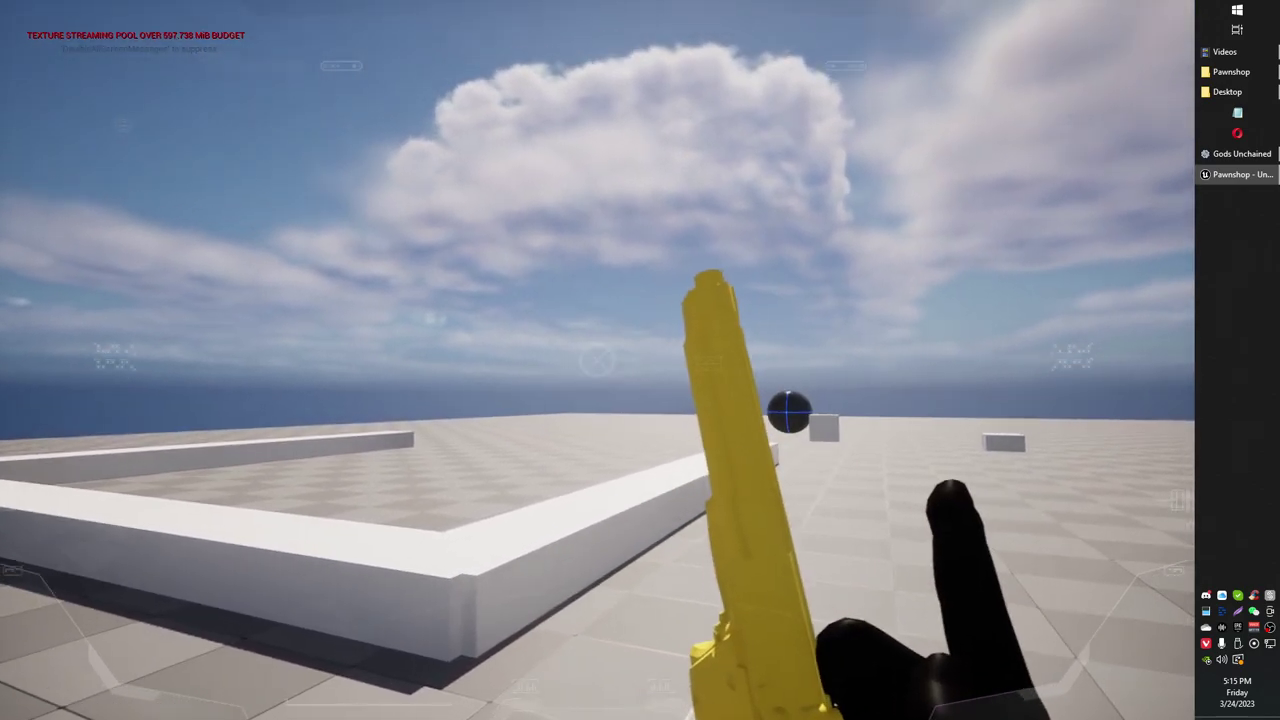
key("1")
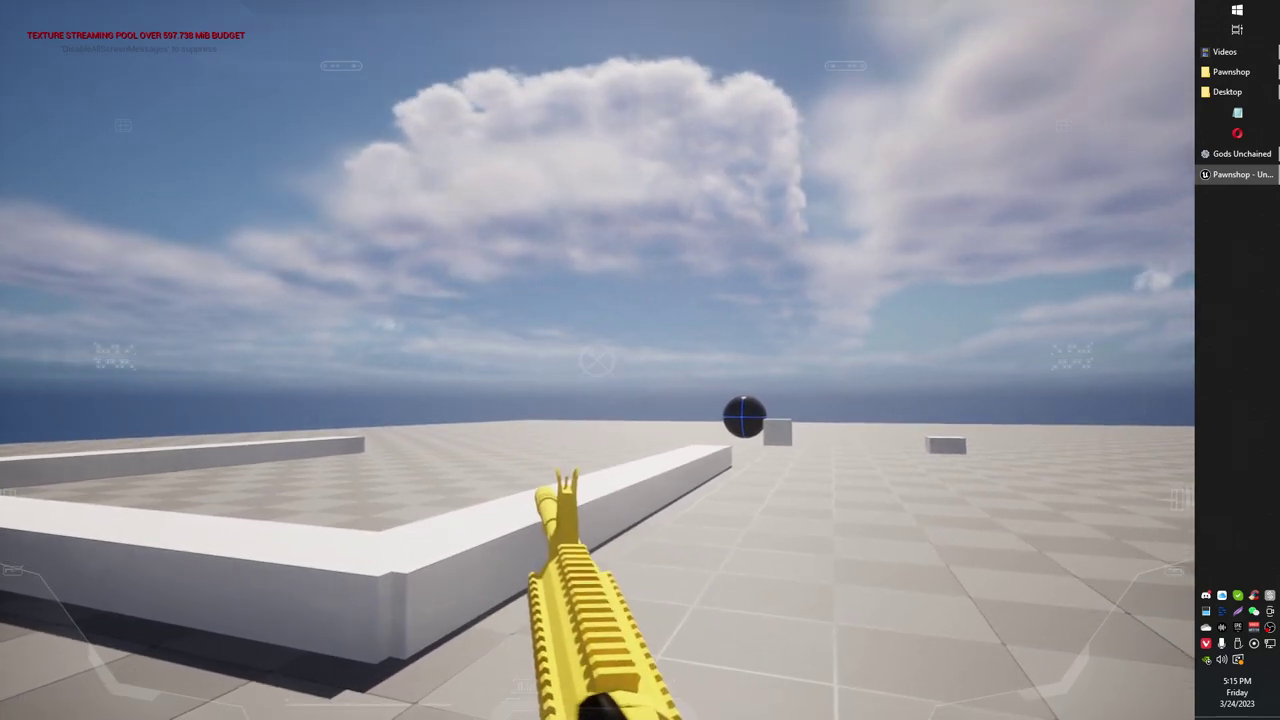
key("2")
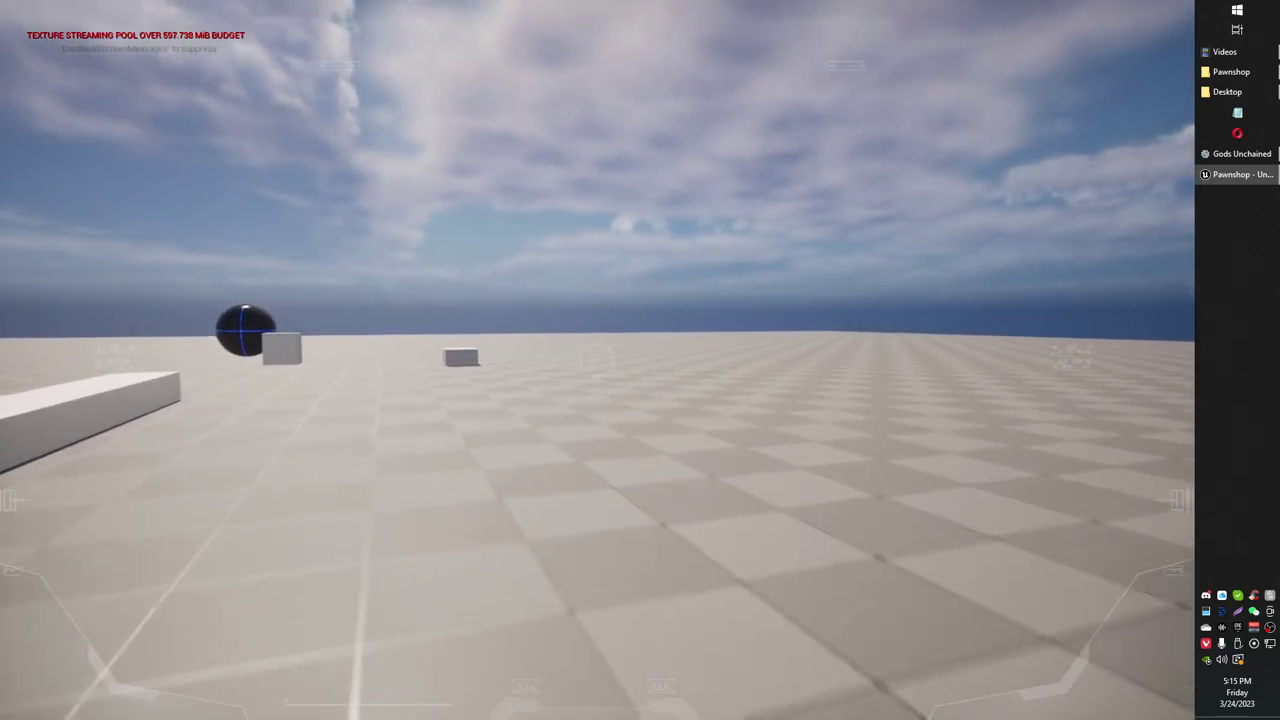
Return to third-person view and run the armed character forward and sideways across the floor.
key("shift")
key("v")
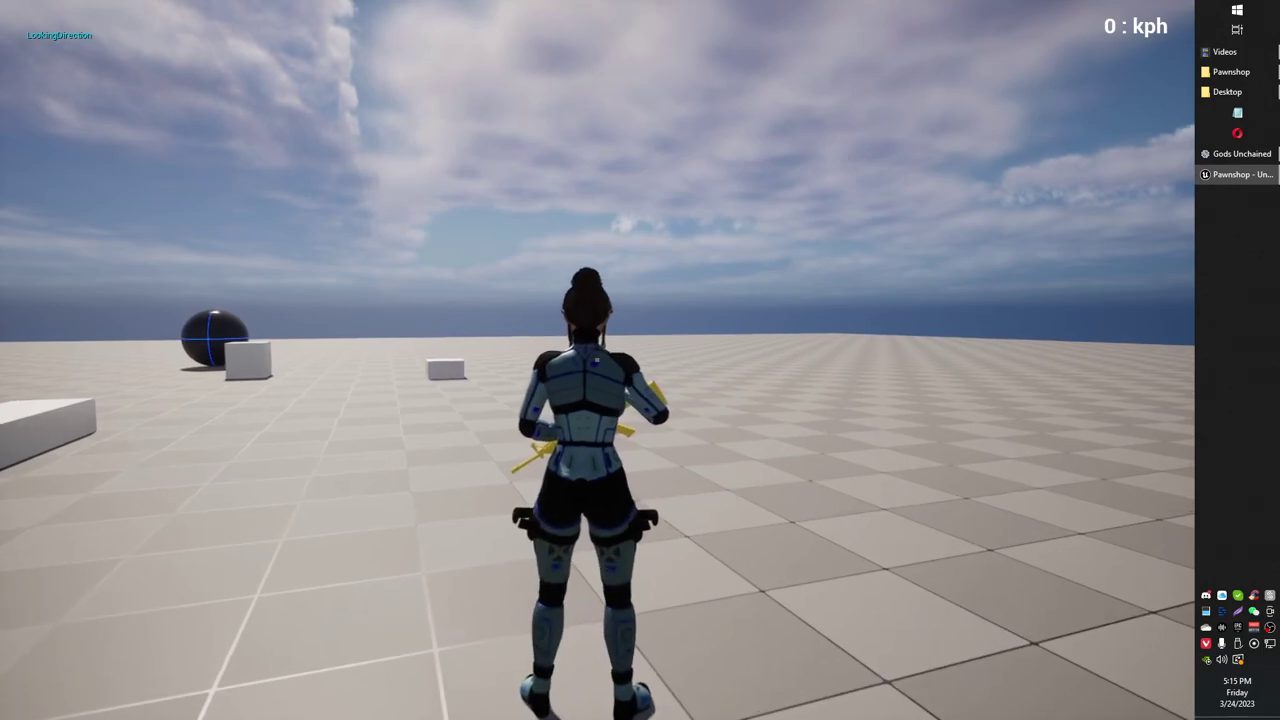
key("w")
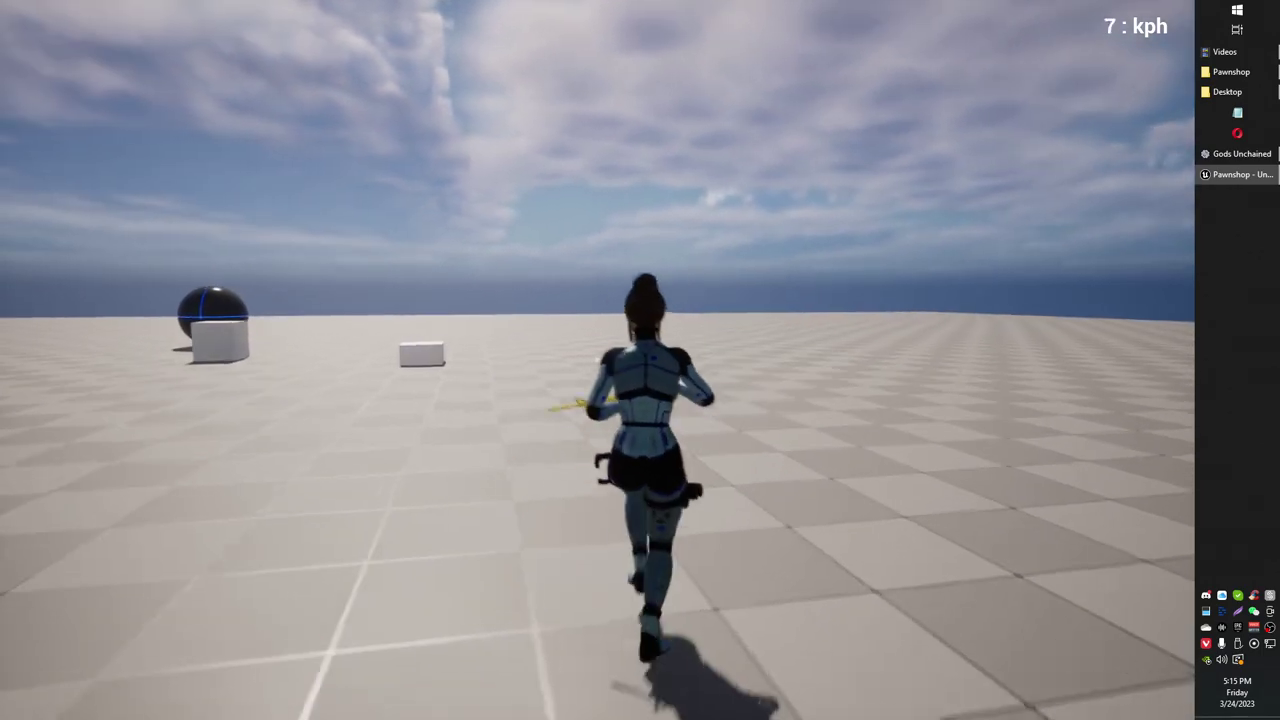
key("d")
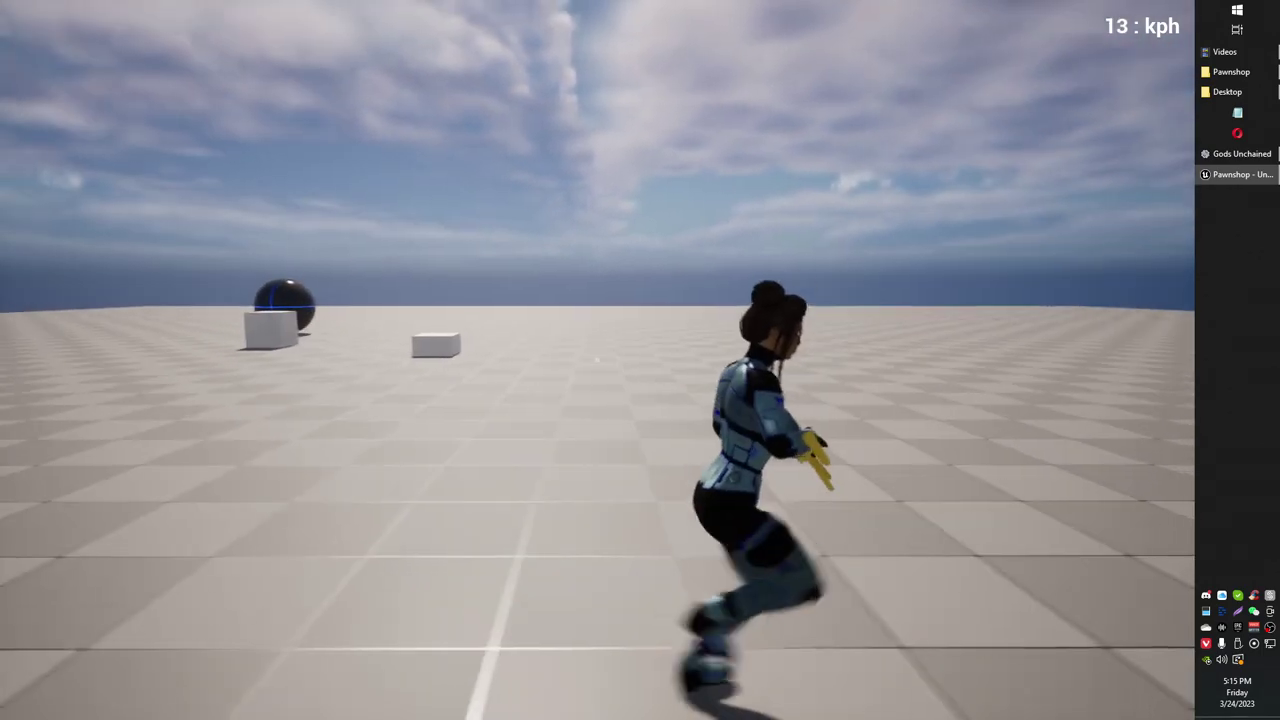
key("w")
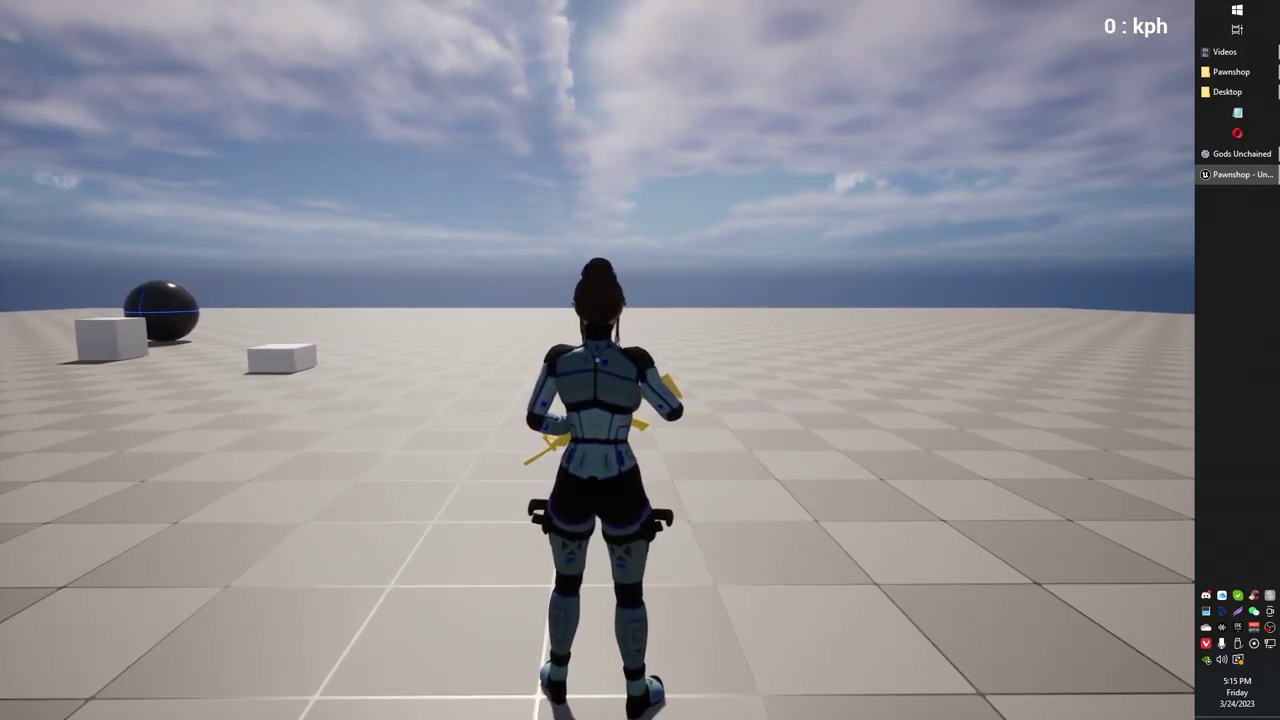
Switch the character's overlay state from Rifle to Masculine and run forward unarmed.
key("q")
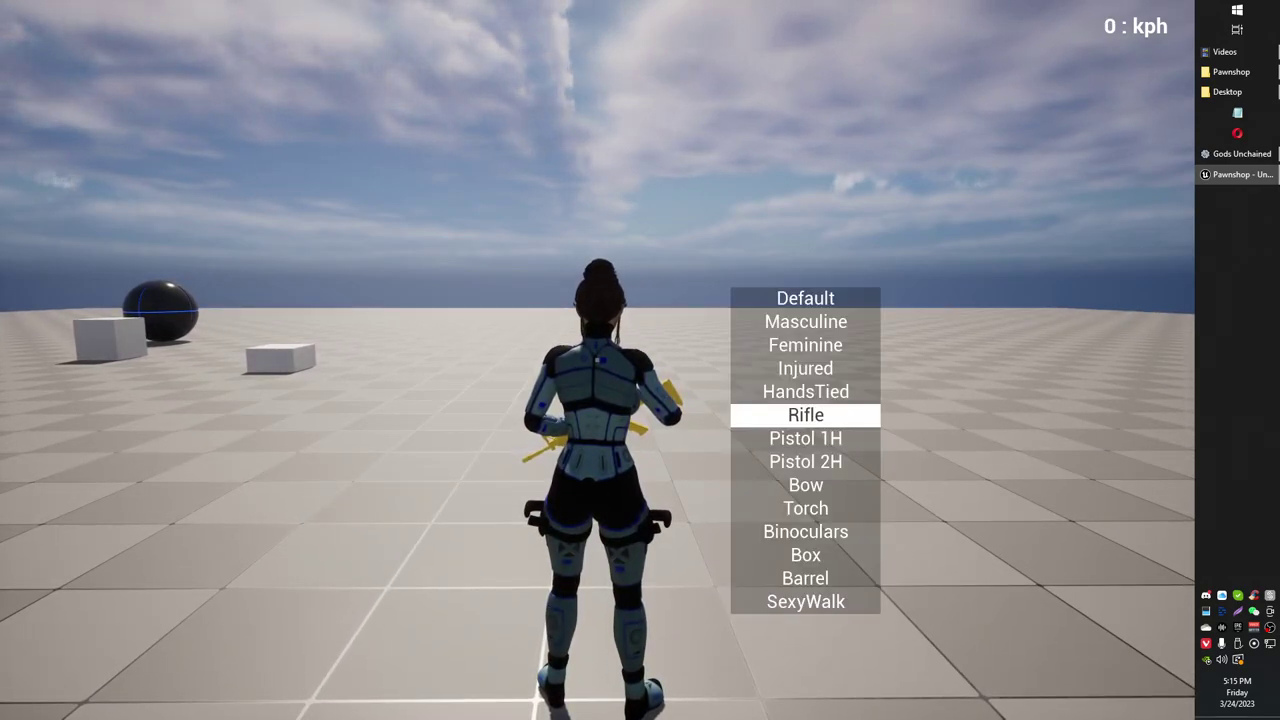
scroll(805, 450, "down", 1)
scroll(805, 450, "up", 6)
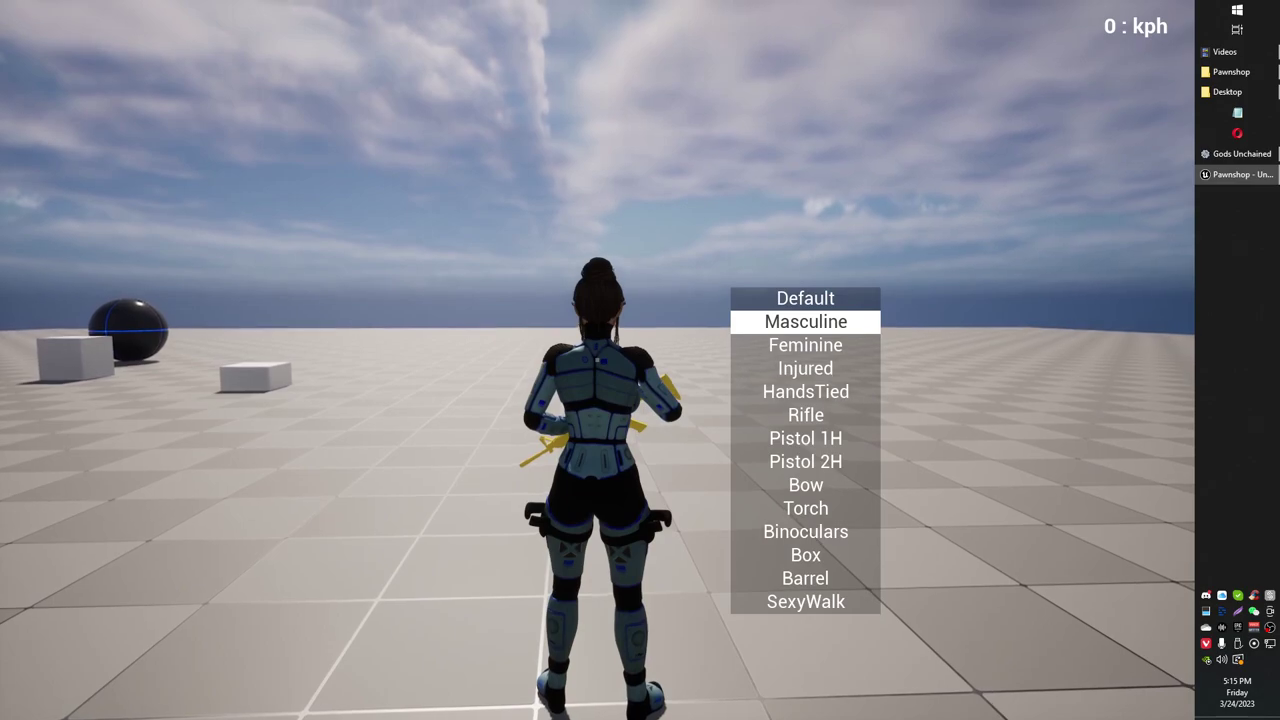
key("Tab")
key("w")
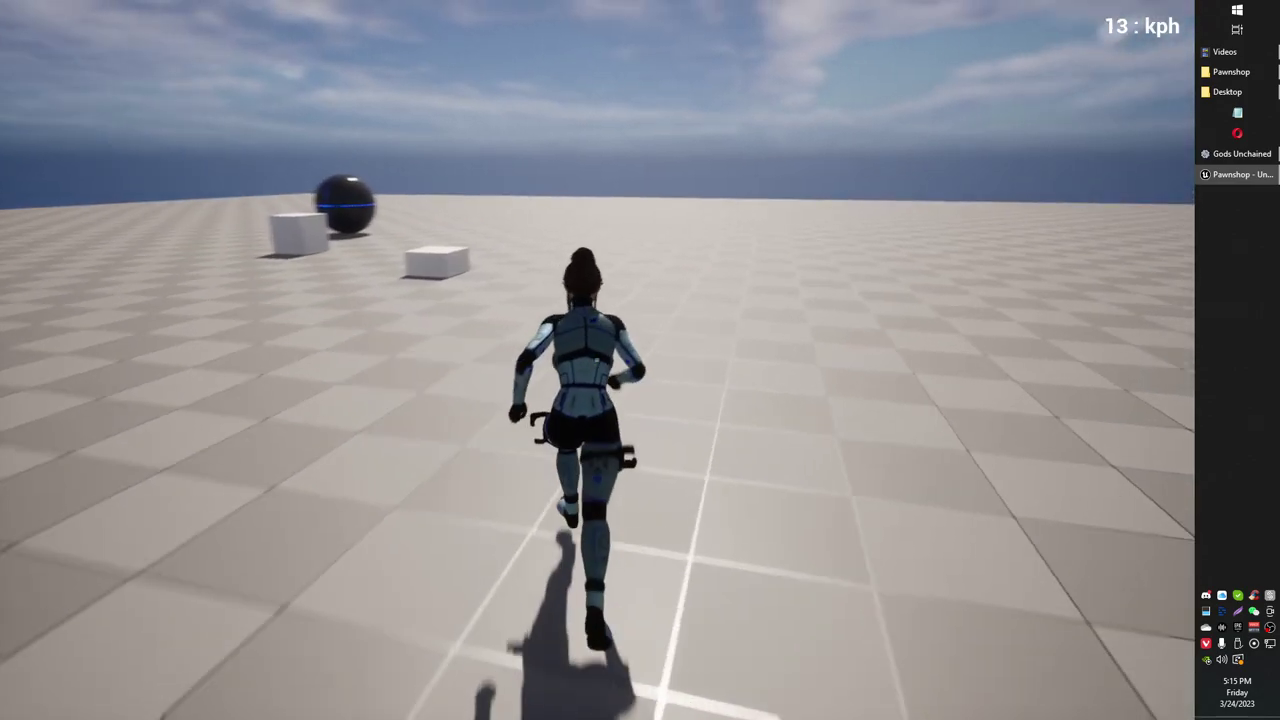
Change the character's overlay state once more and test walking and turning around the level in it.
key("Tab")
scroll(805, 450, "up", 1)
key("Tab")
key("w")
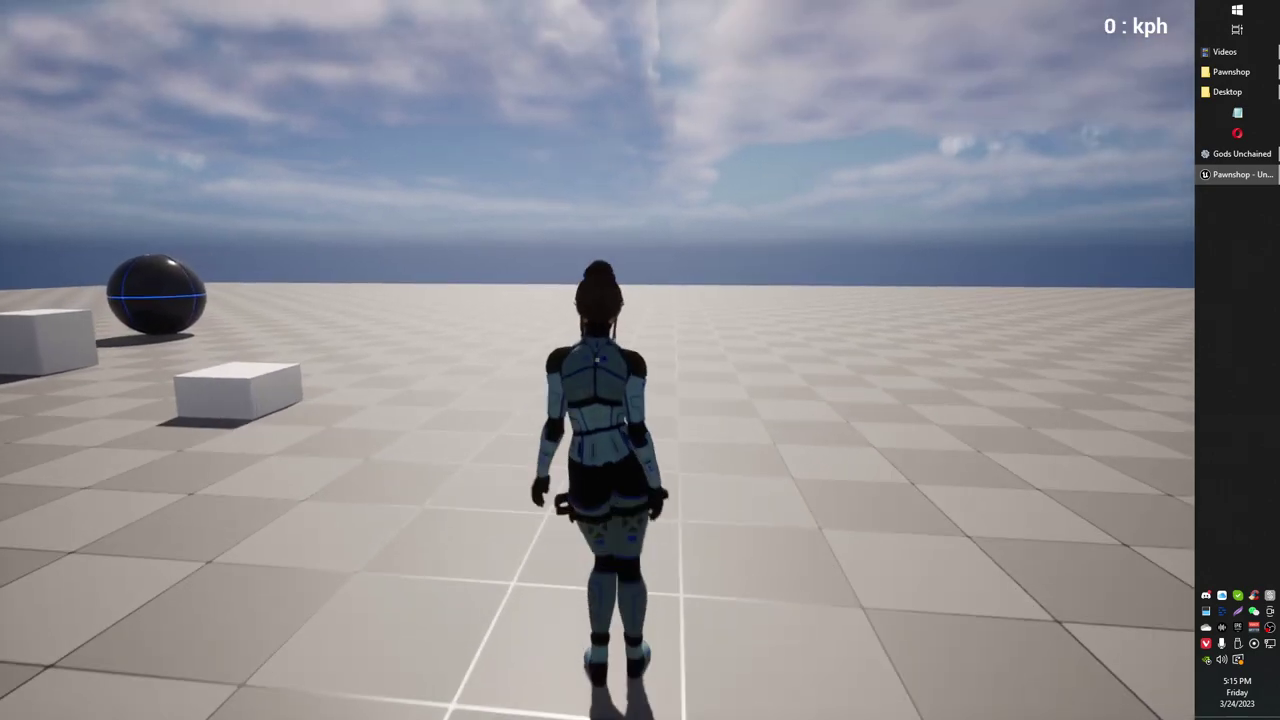
key("w")
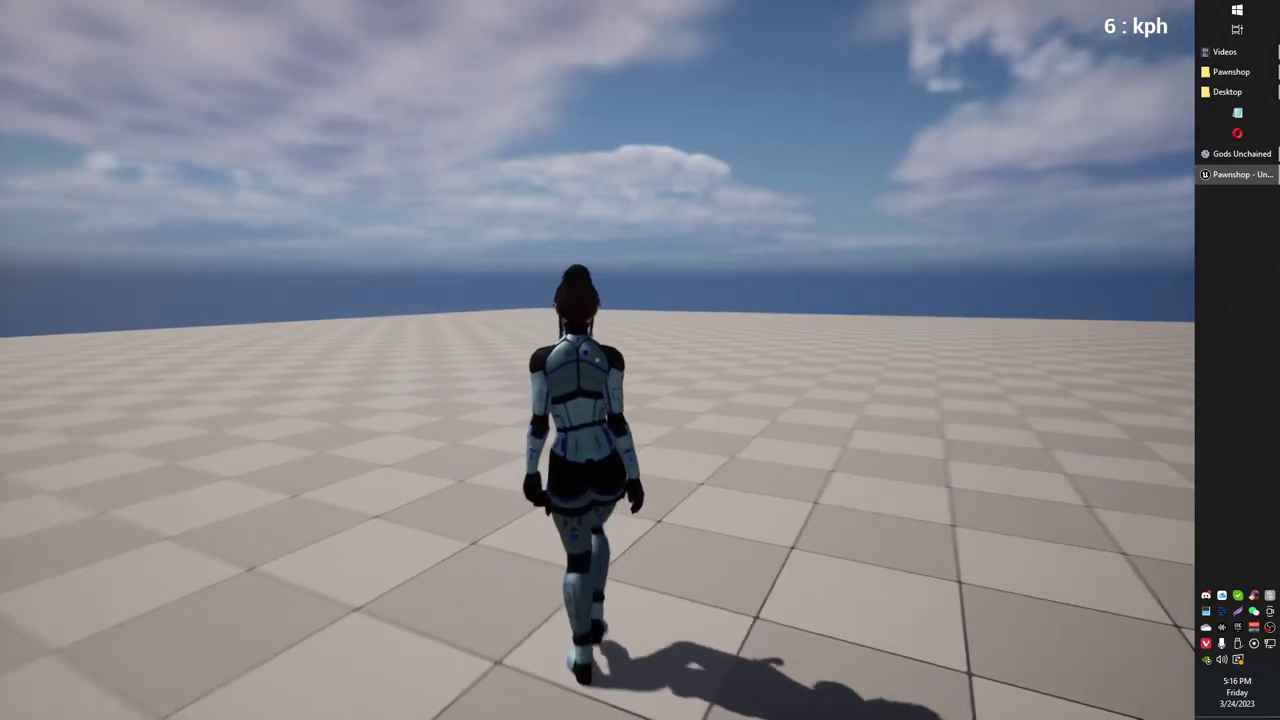
key("w")
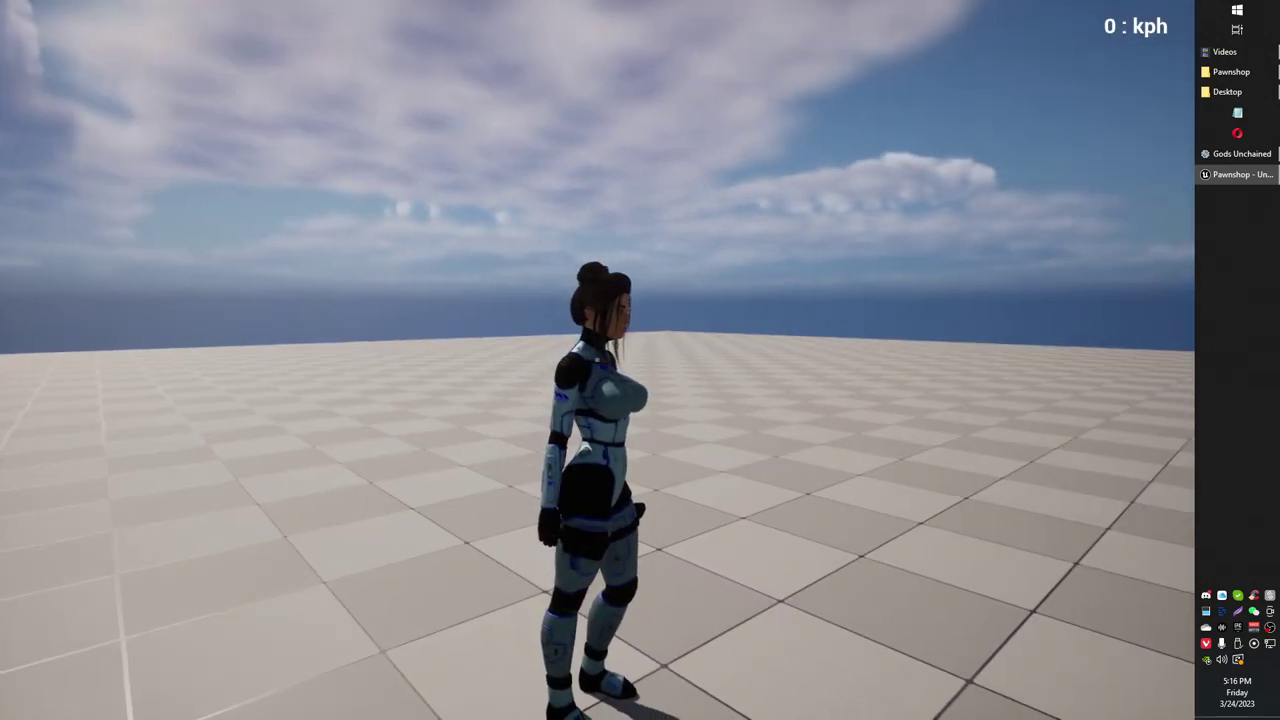
key("d")
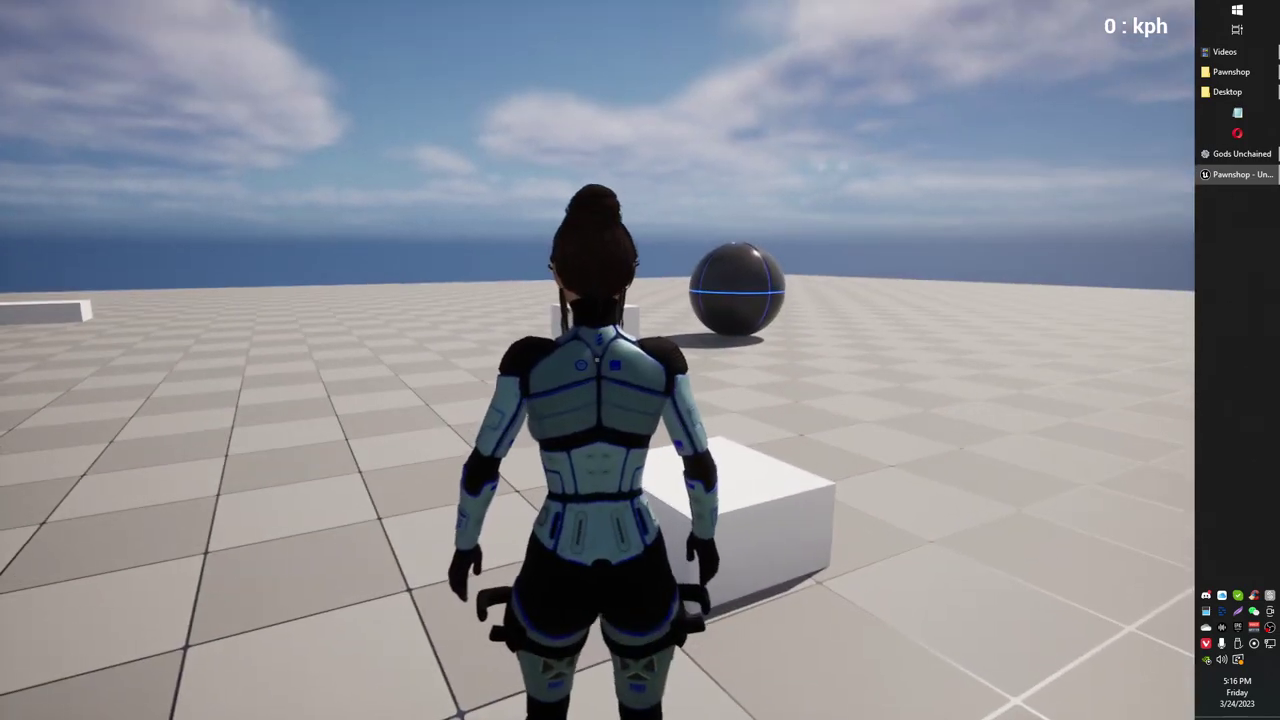
Grab the large white cube near the black sphere with the character's telekinesis and move it through the air.
scroll(597, 360, "down", 3)
left_click(597, 360)
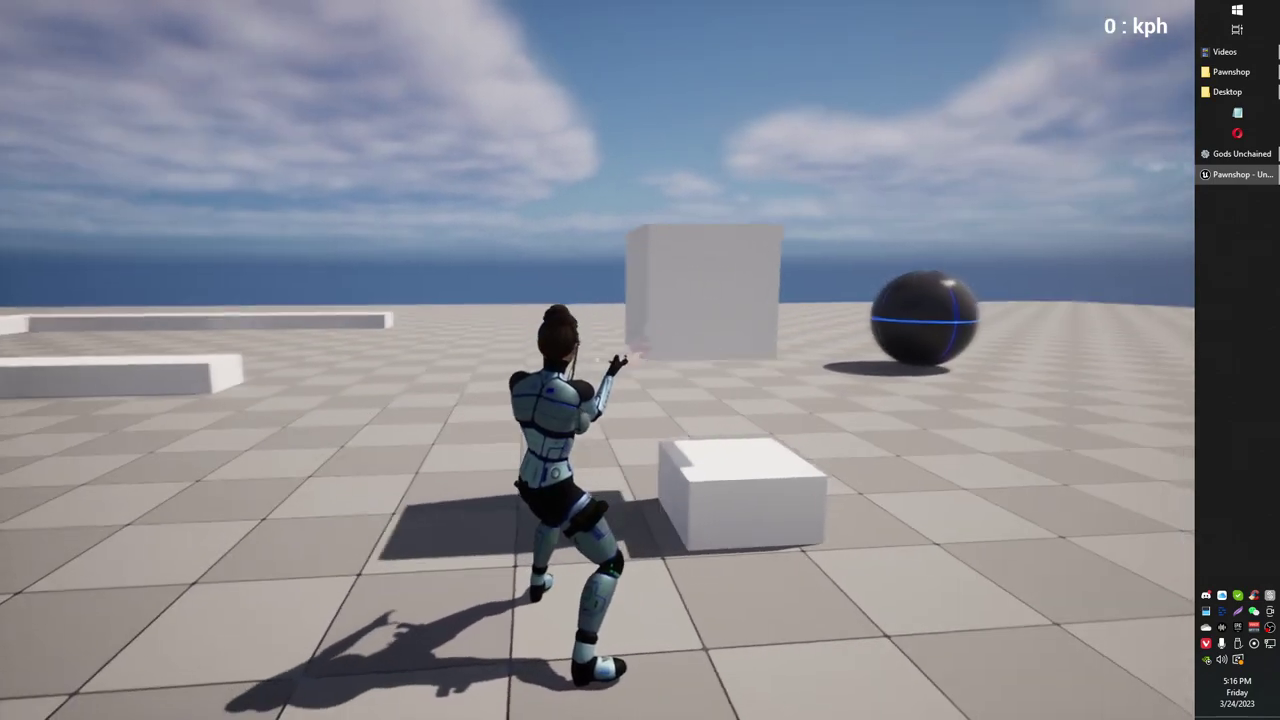
key("w")
left_click(597, 360)
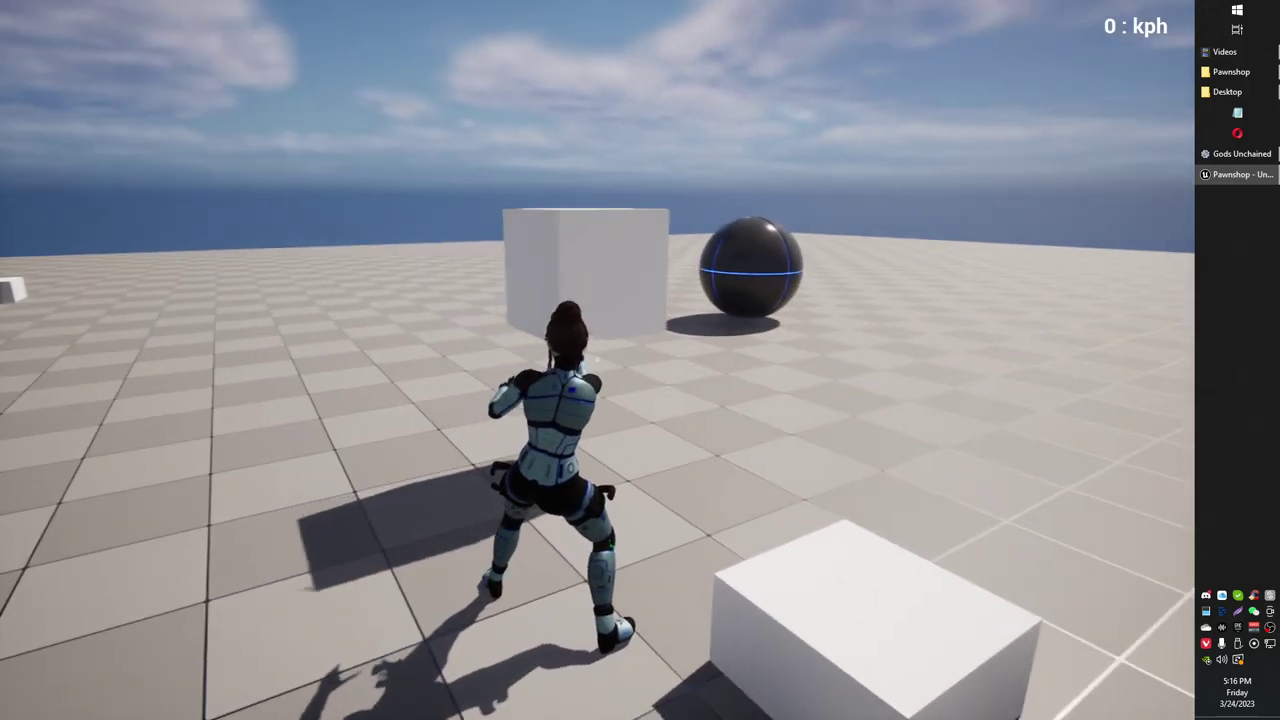
key("w")
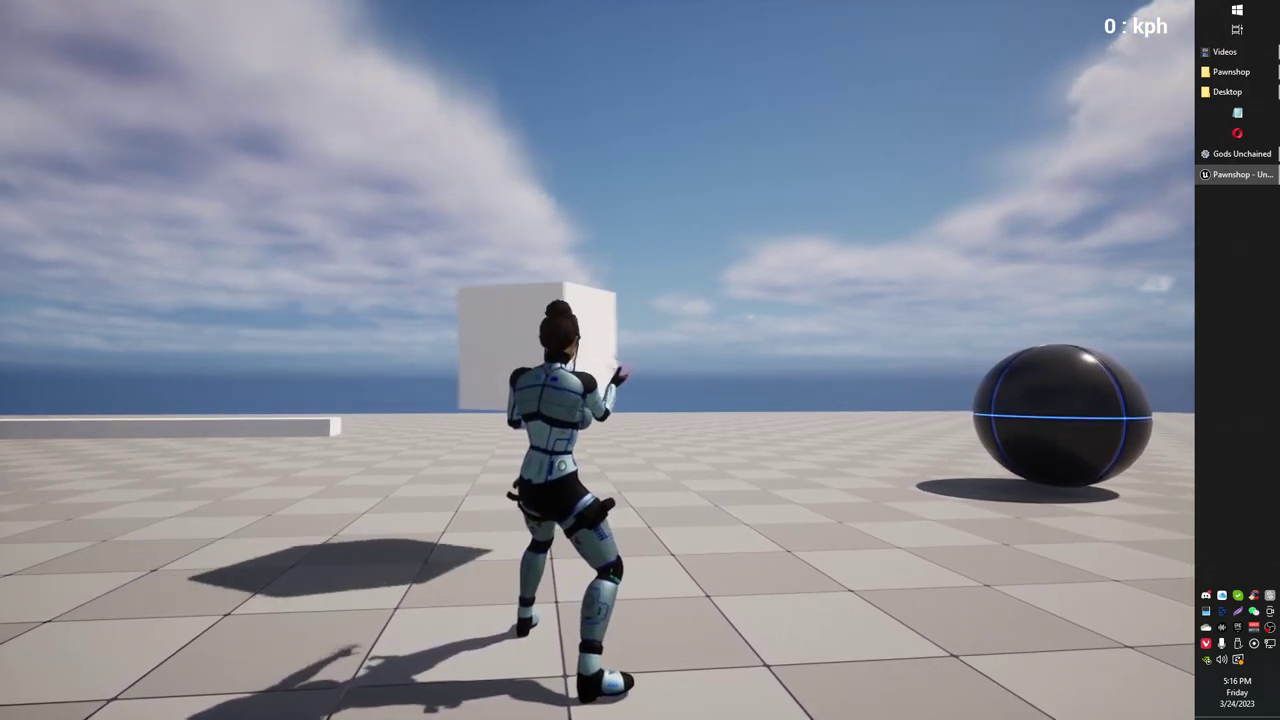
Rotate the levitated cube, check it in first-person view, and throw it away from the character in third person.
key("r")
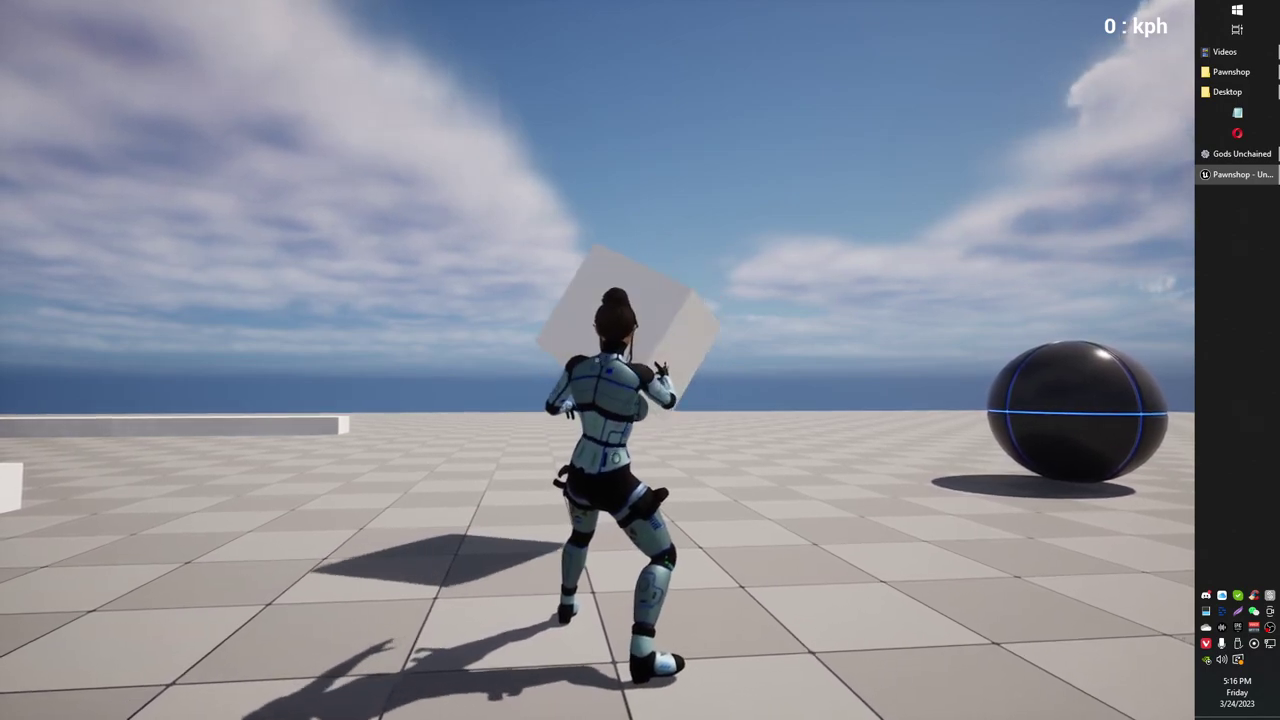
key("v")
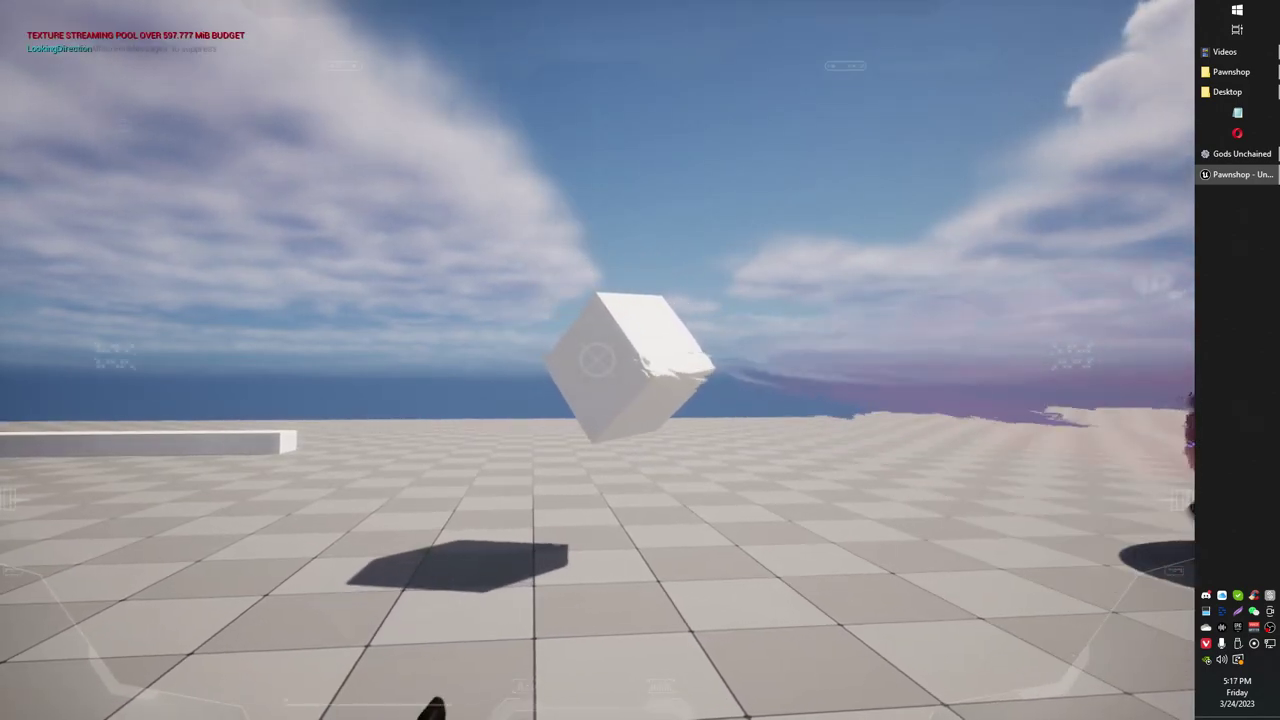
key("v")
key("f")
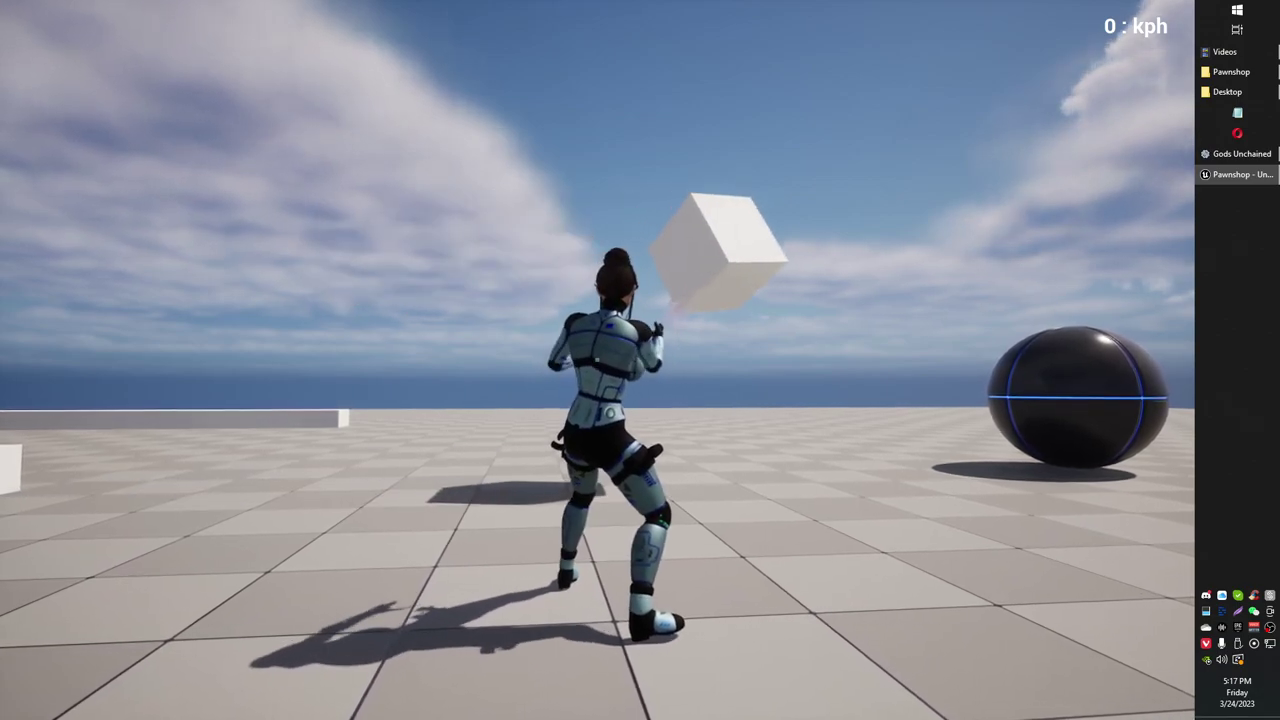
key("f")
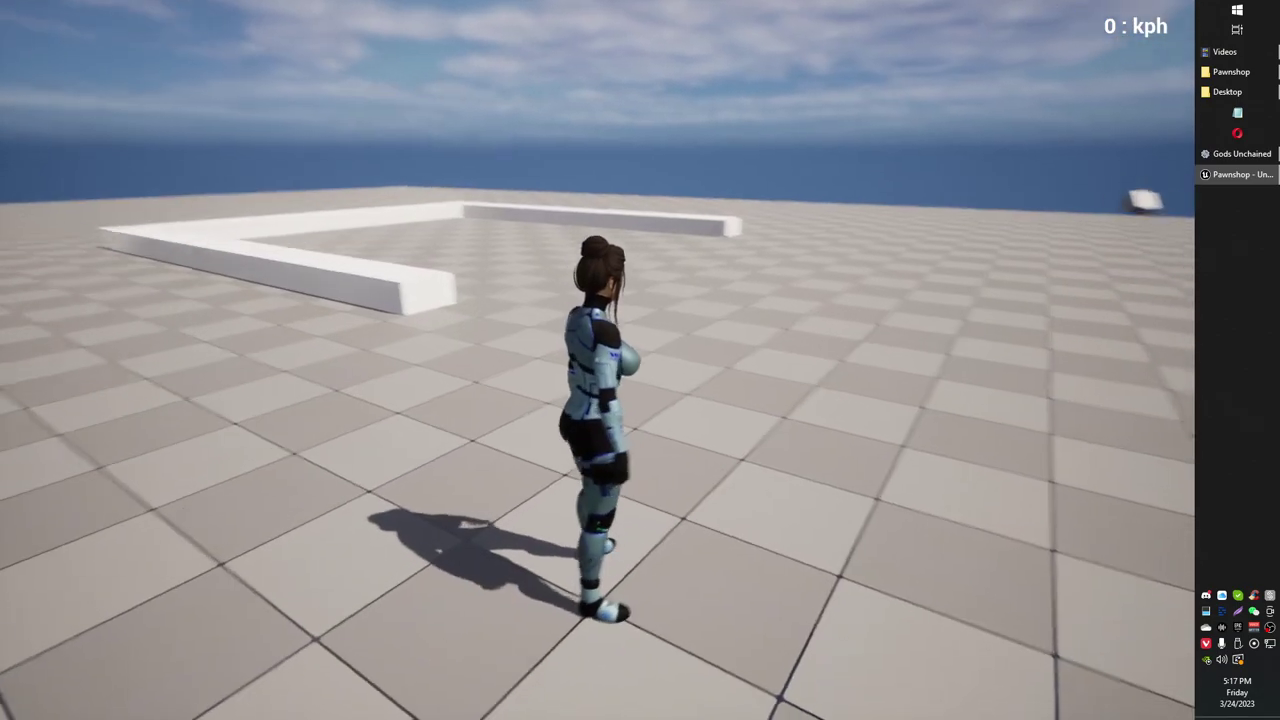
Toggle the character's crouch, move forward, and jump into the air near the black sphere.
key("c")
key("c")
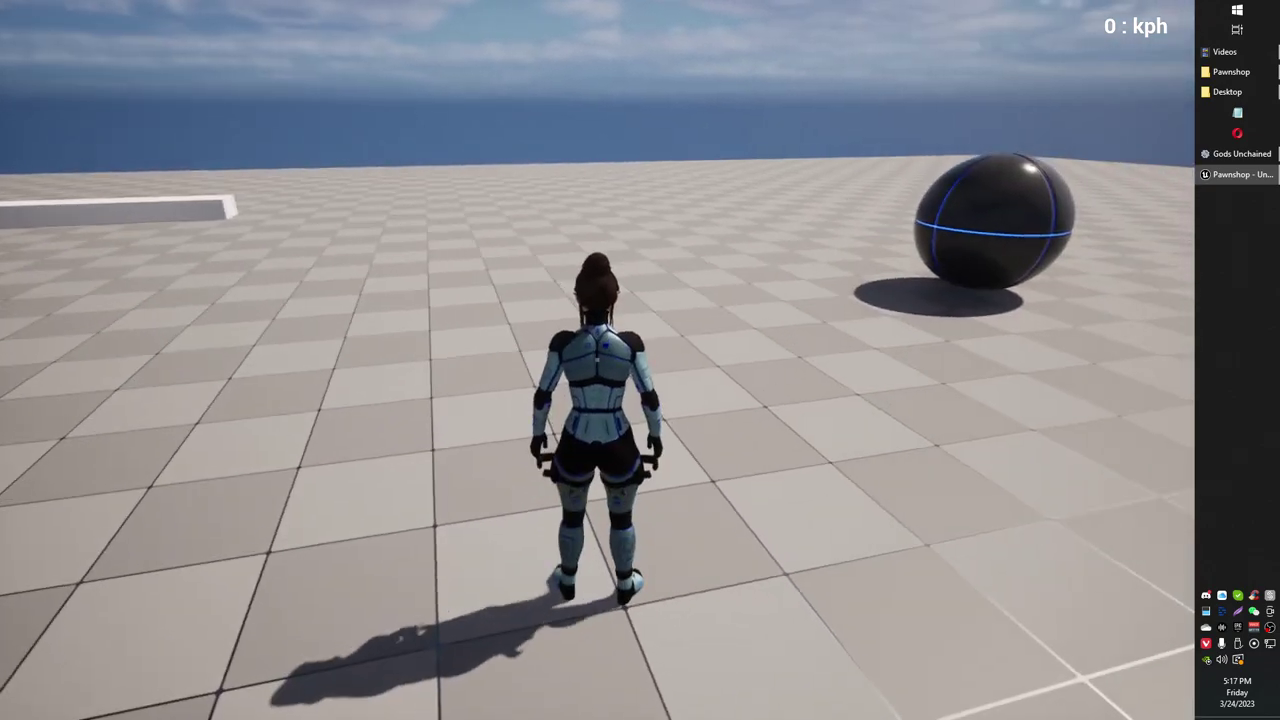
key("w")
key("space")
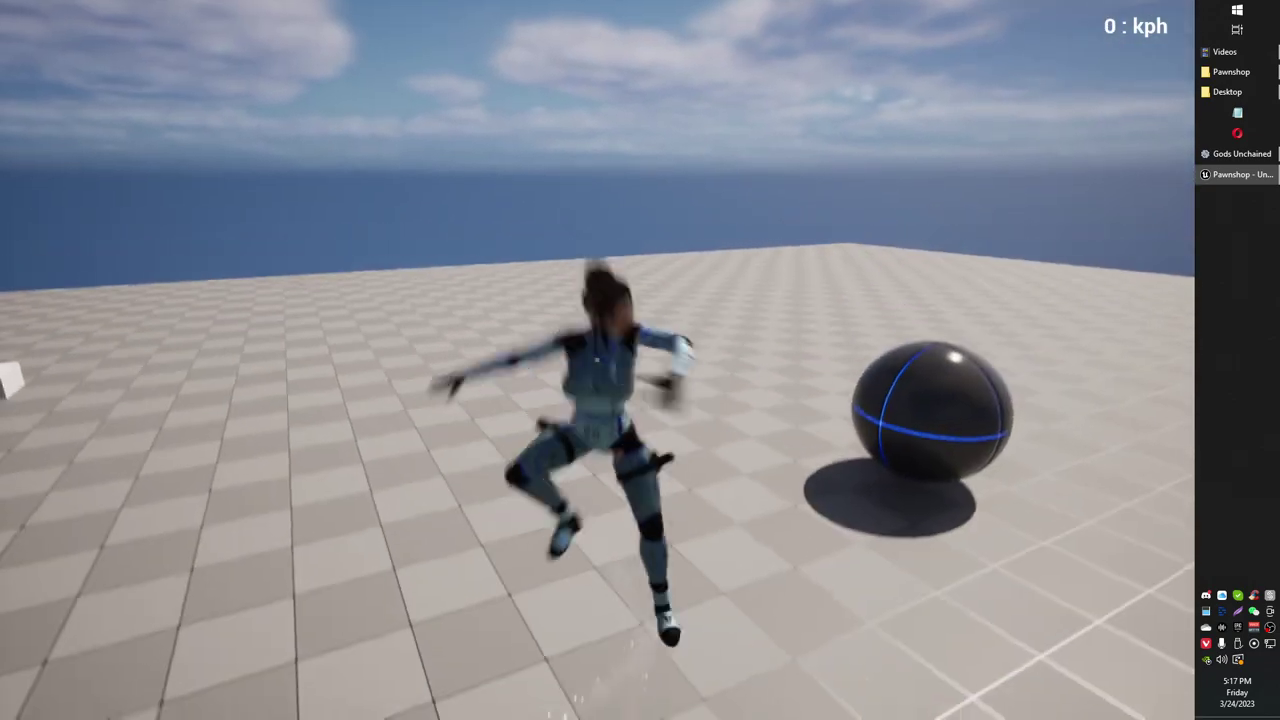
key("space")
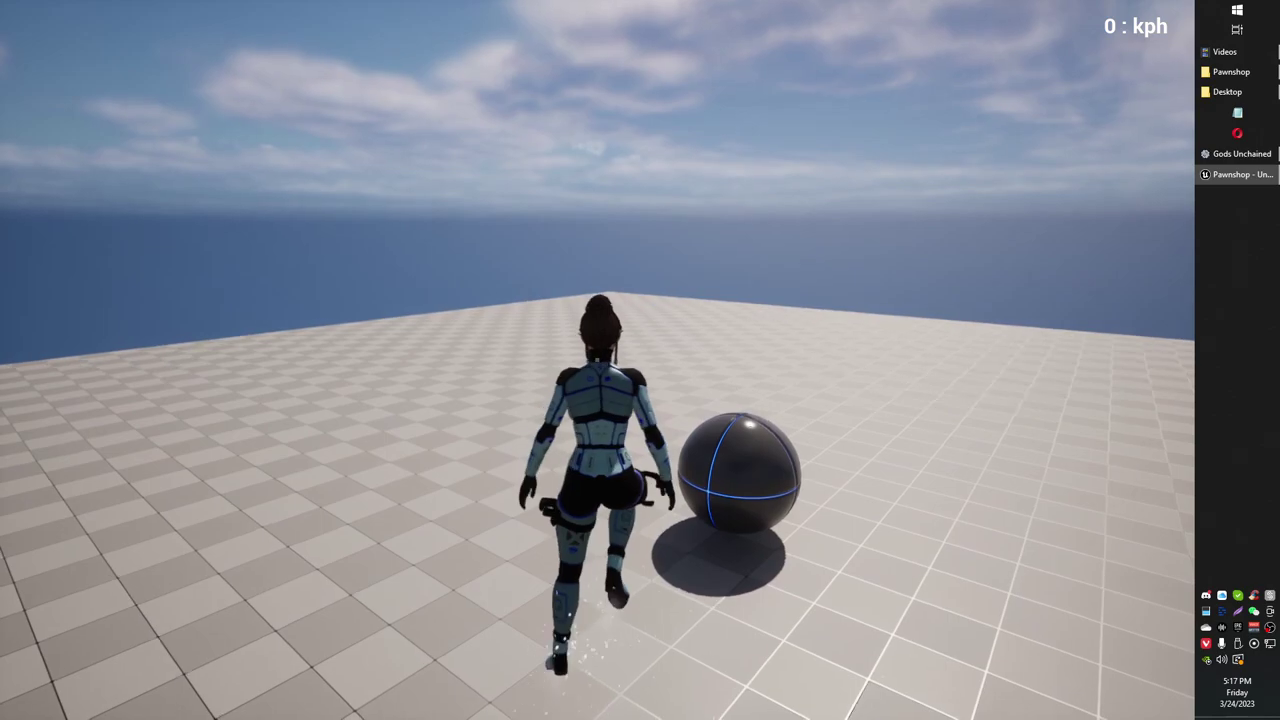
Launch the character into flight over the floor, bank to the left, and jump again beside the sphere.
key("space")
key("space")
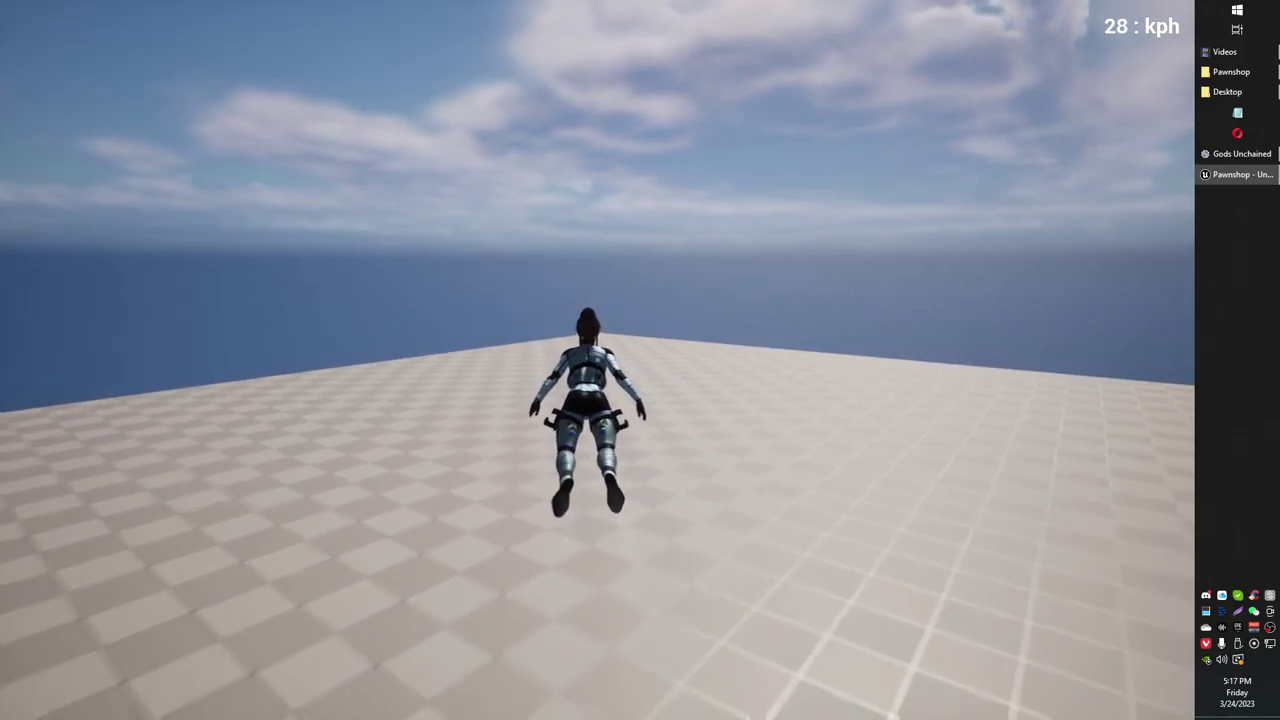
key("a")
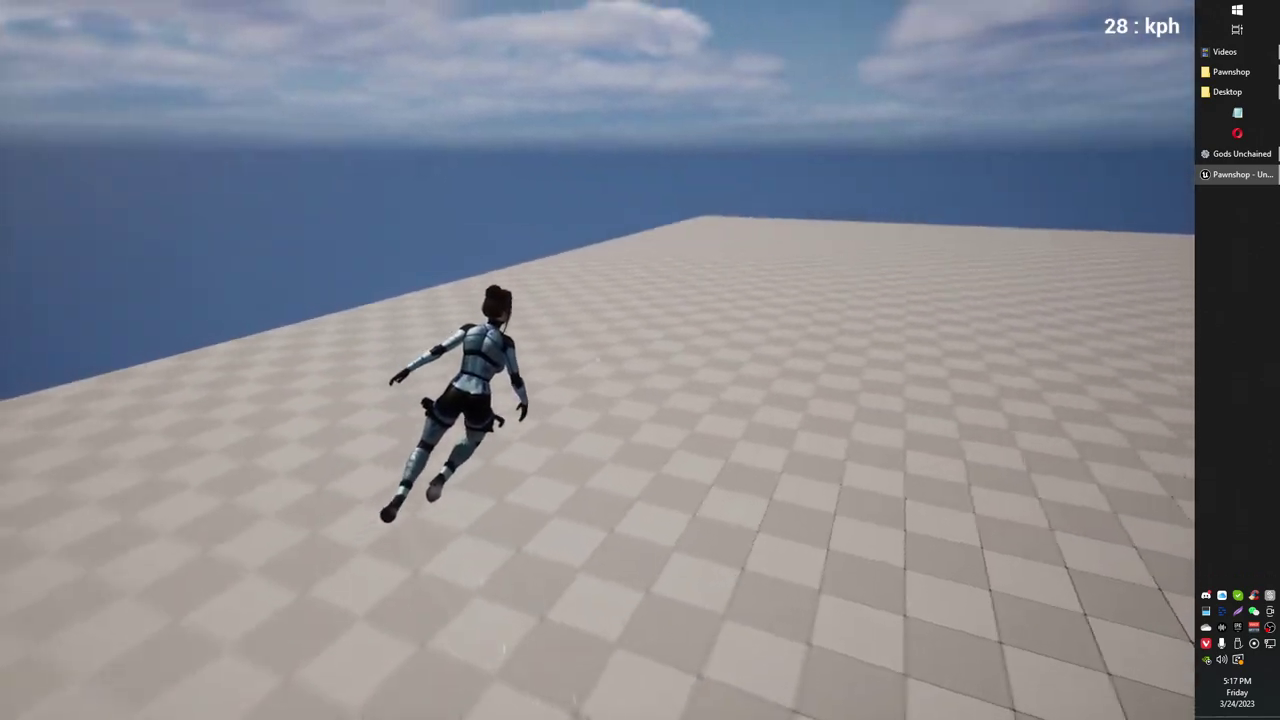
key("space")
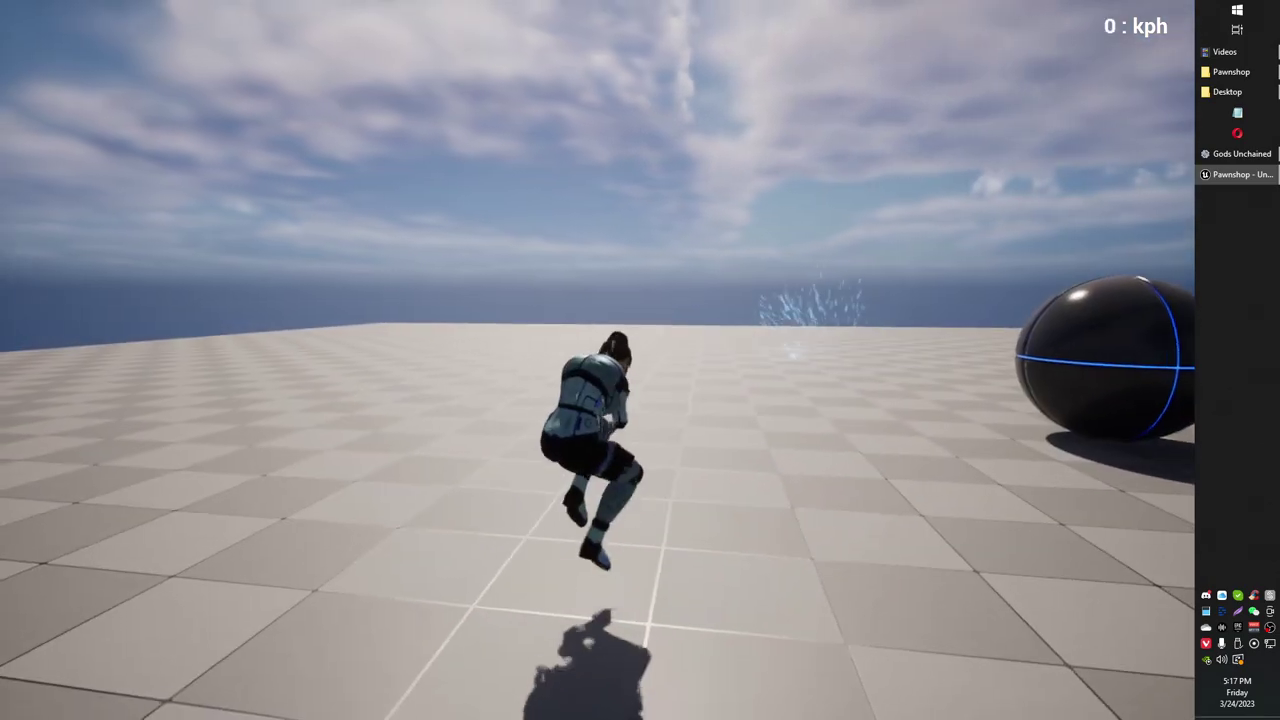
Move the character across the checkered floor and use the glowing blue energy skill in the hand.
key("w")
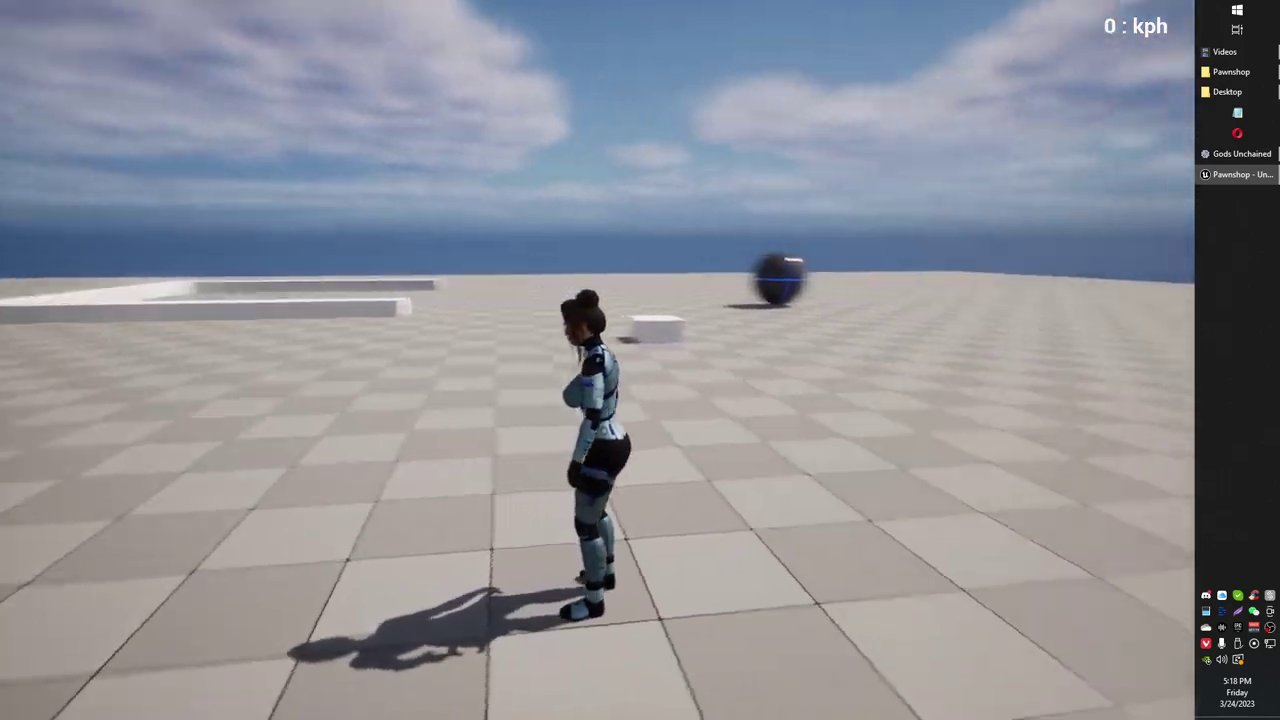
key("w")
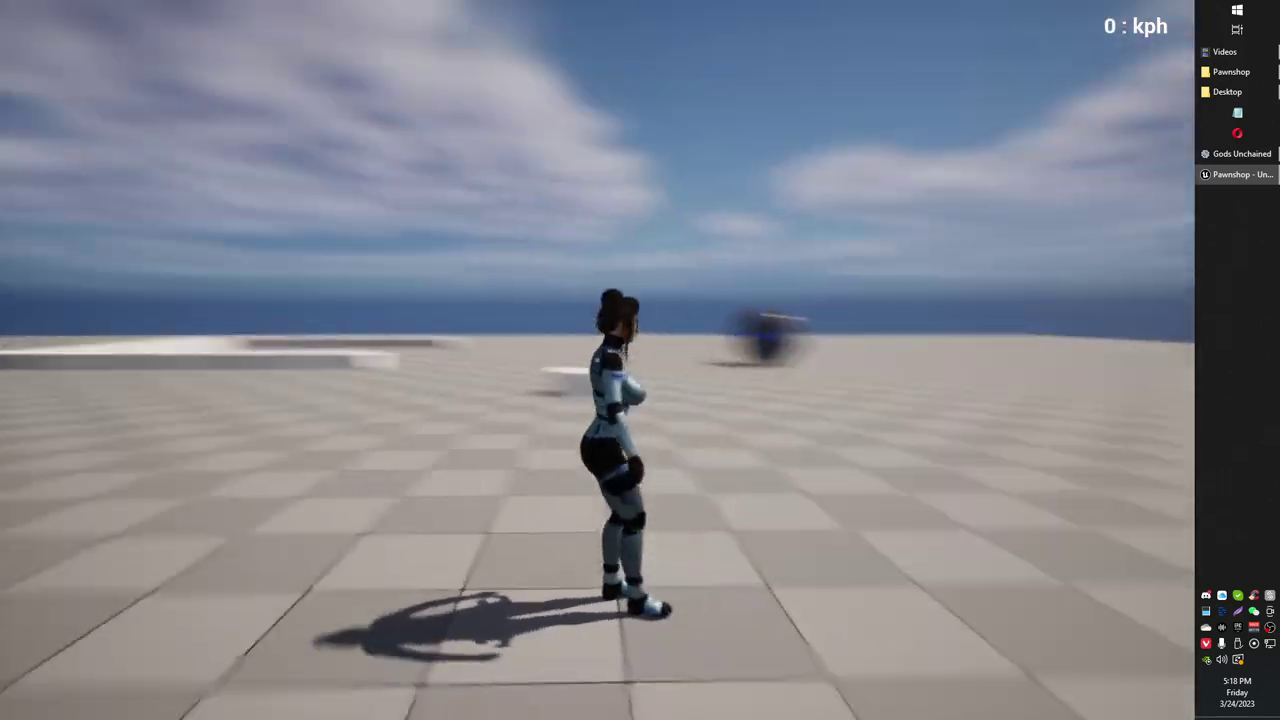
key("1")
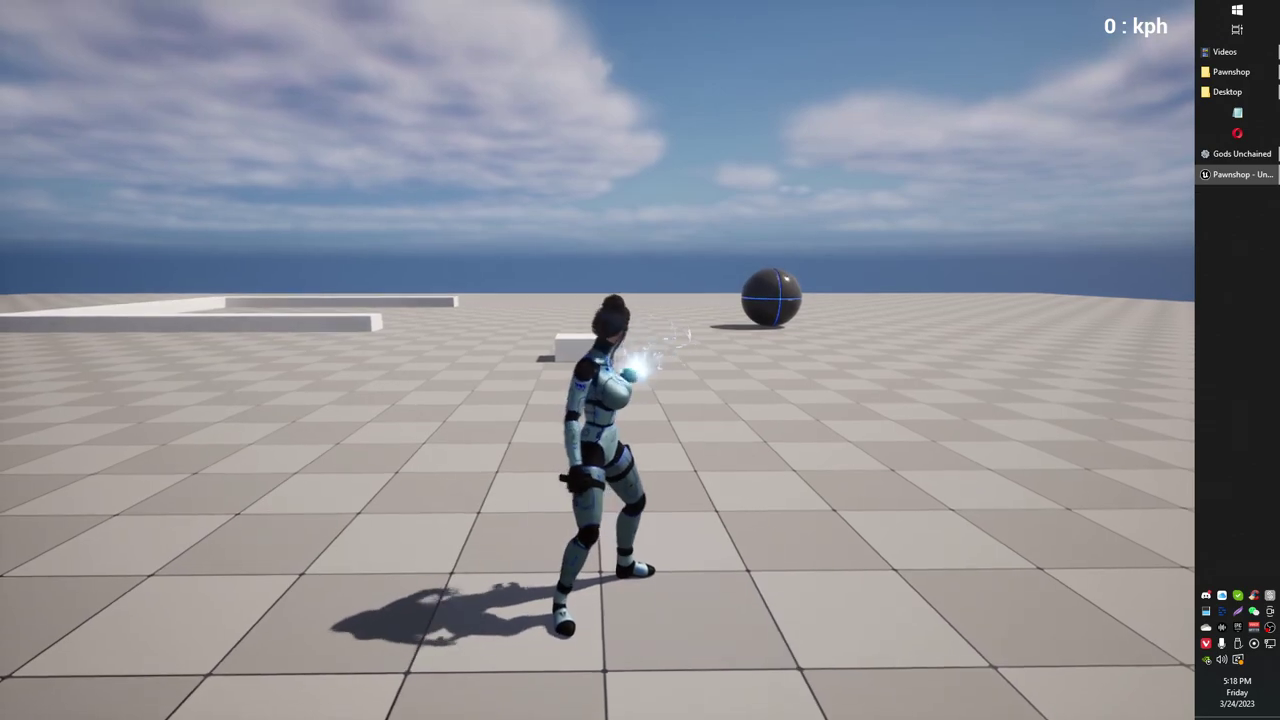
key("w")
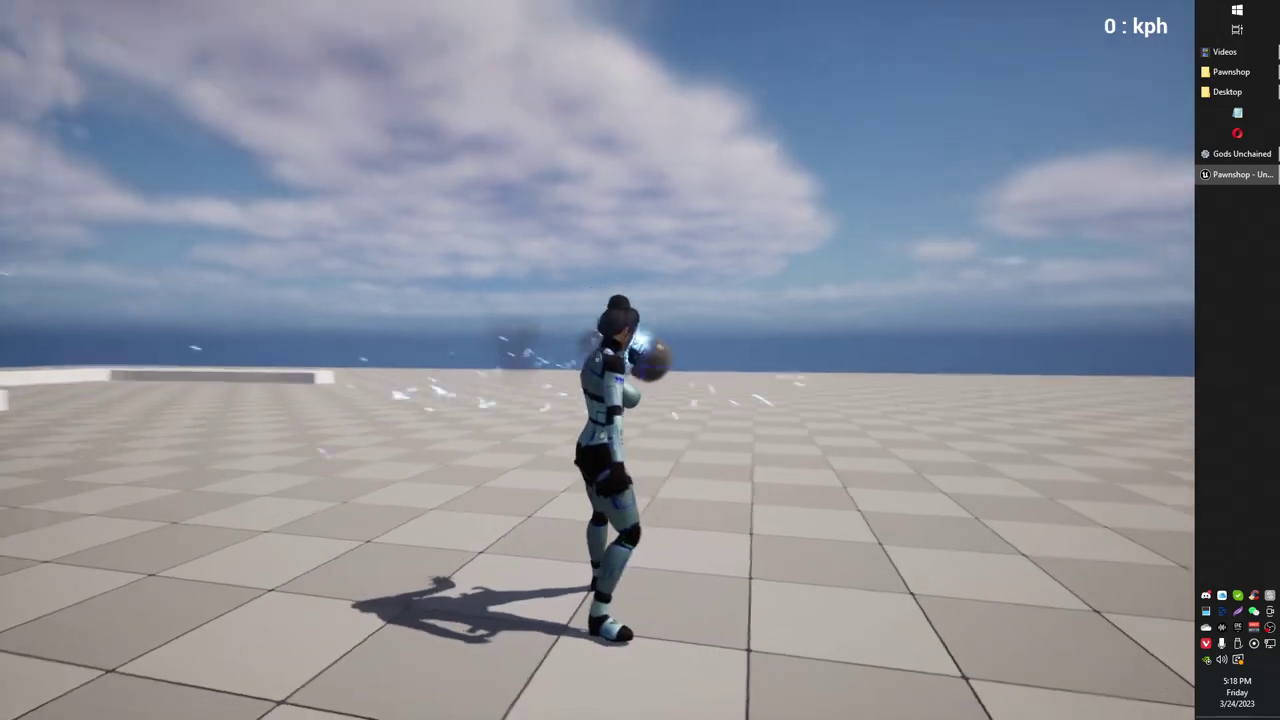
key("v")
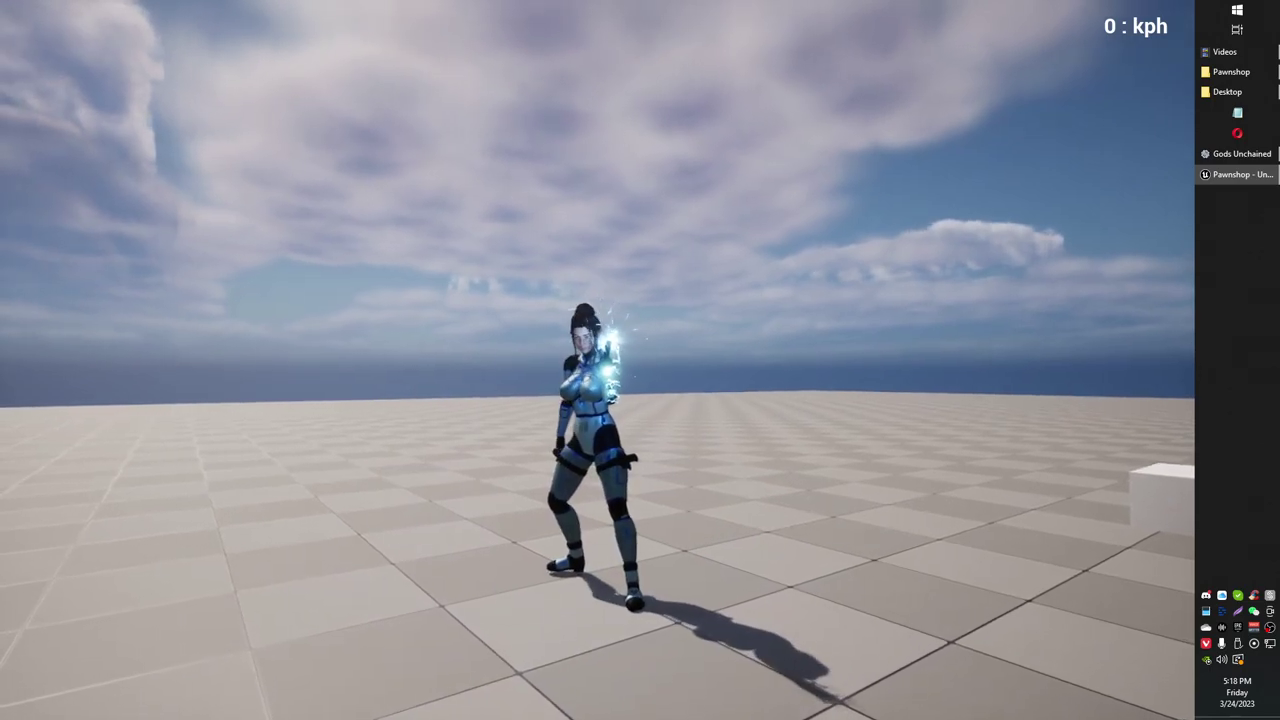
Run the character across the floor and cast blue energy bolts toward the low white walls.
key("d")
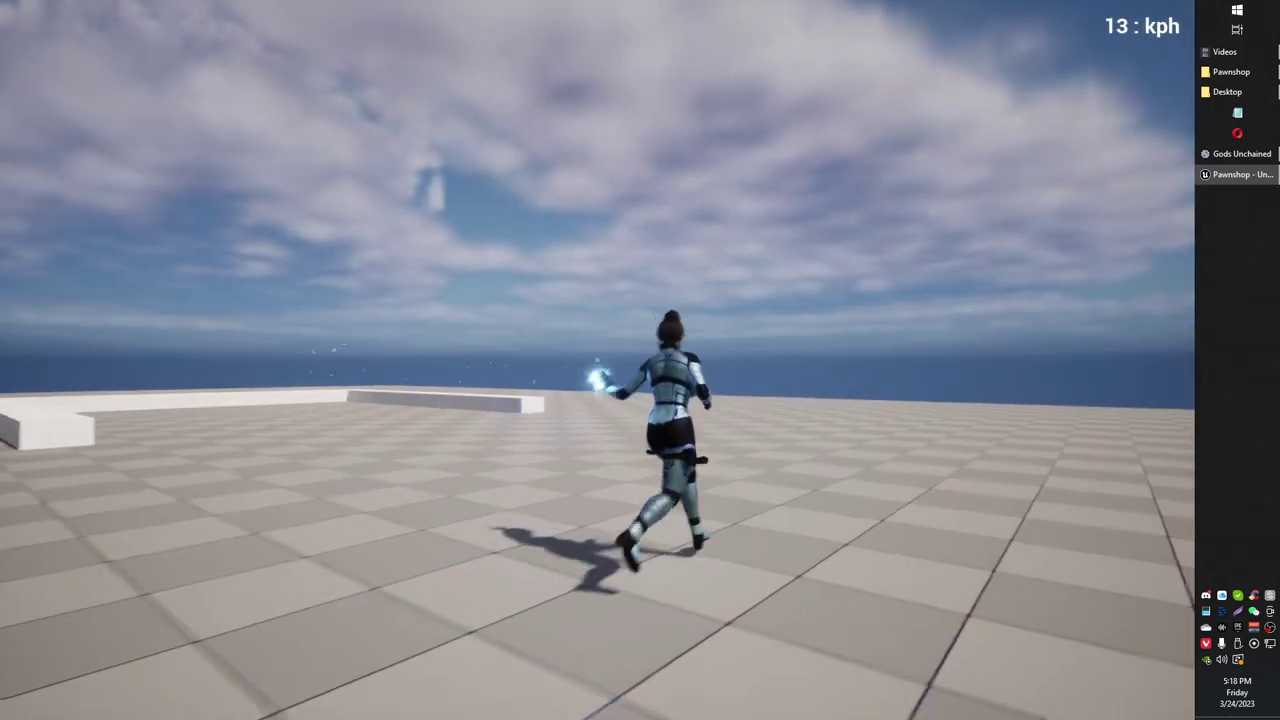
key("q")
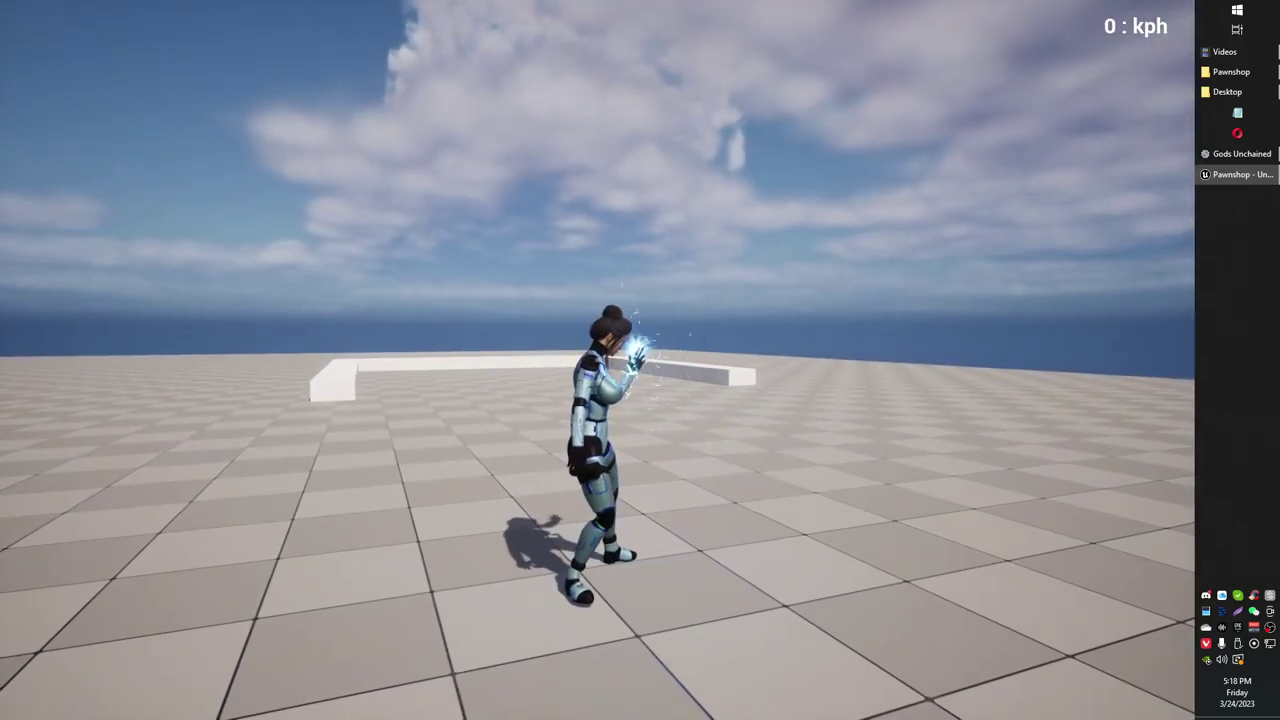
key("d")
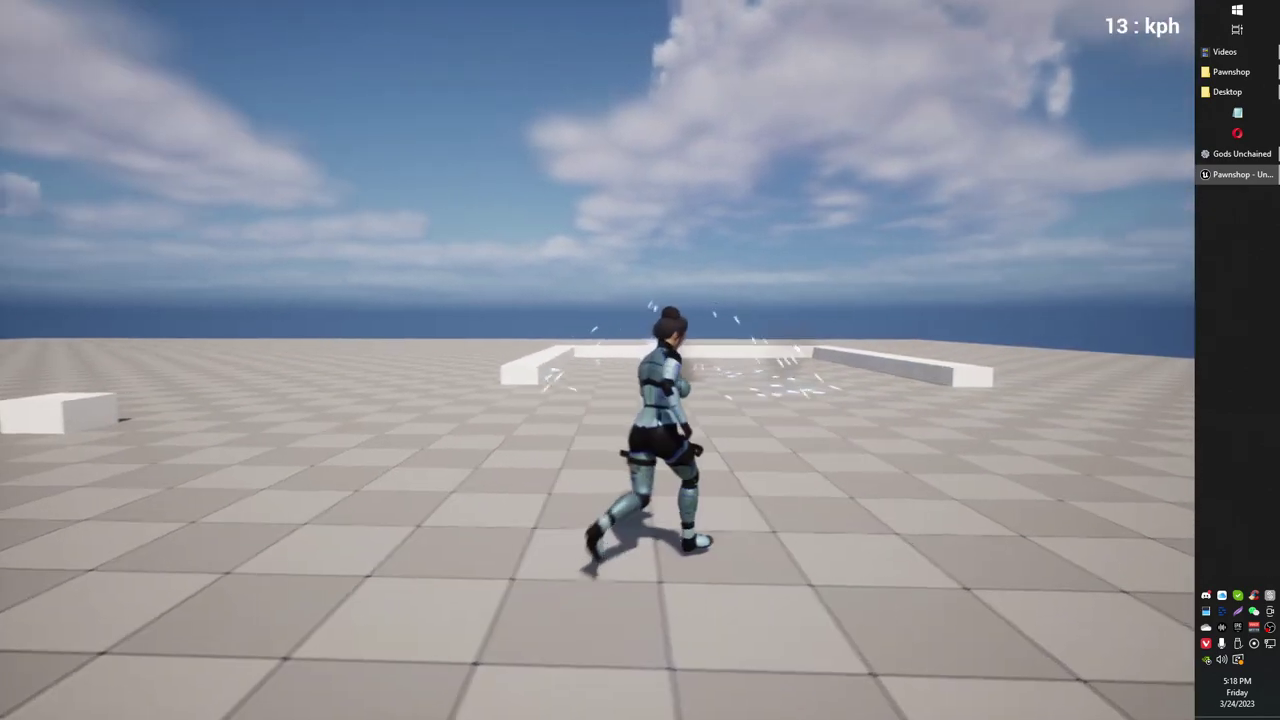
key("q")
key("q")
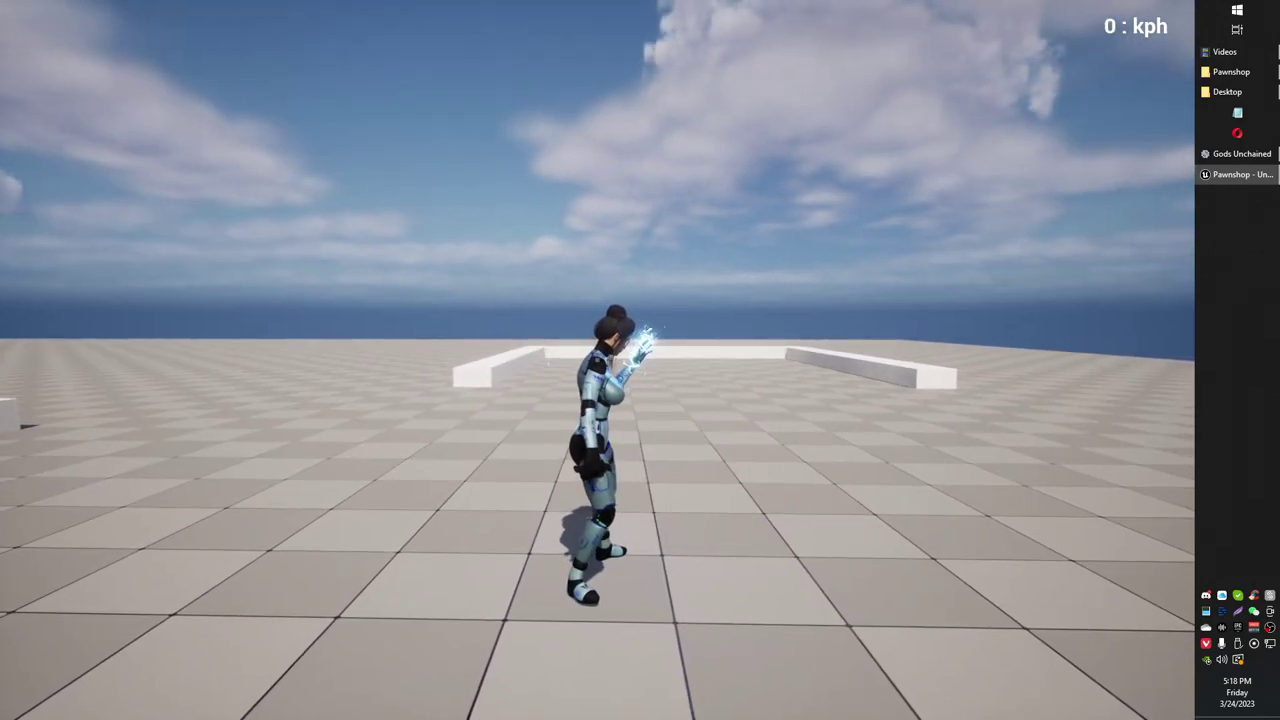
Cast the white and fire hand spells toward the walled area while moving the character.
key("q")
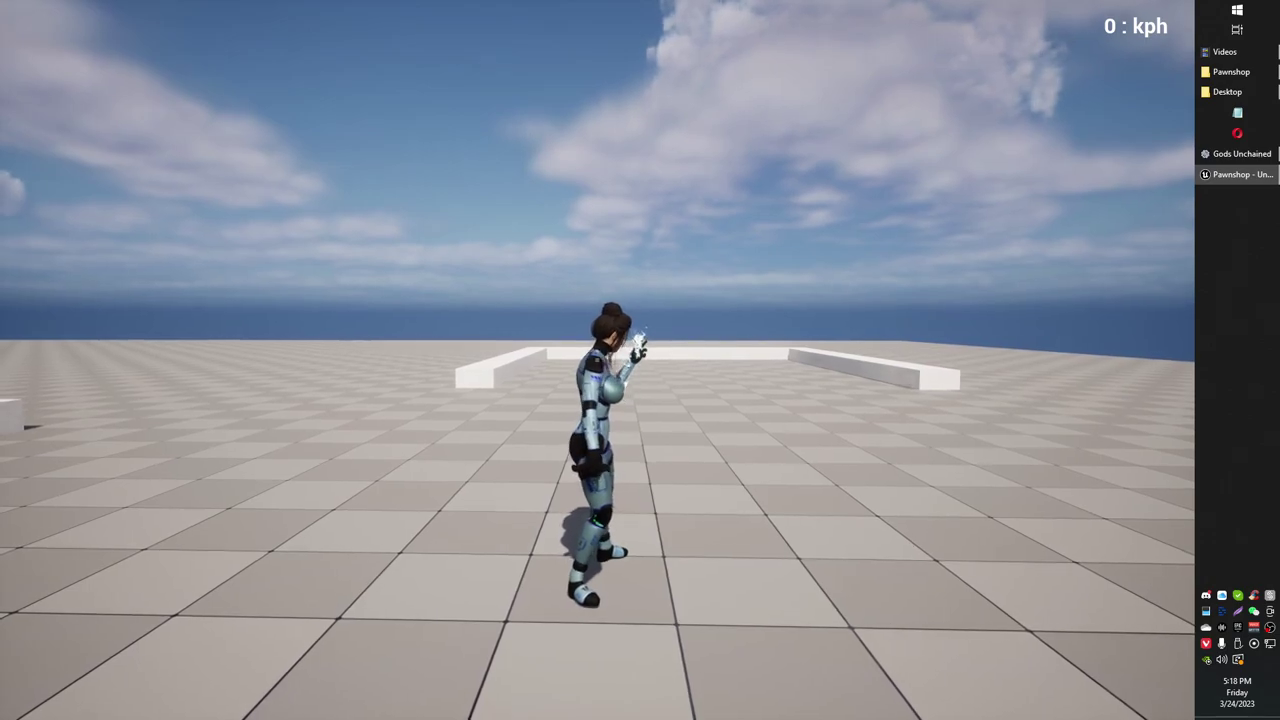
key("q")
key("q")
key("w")
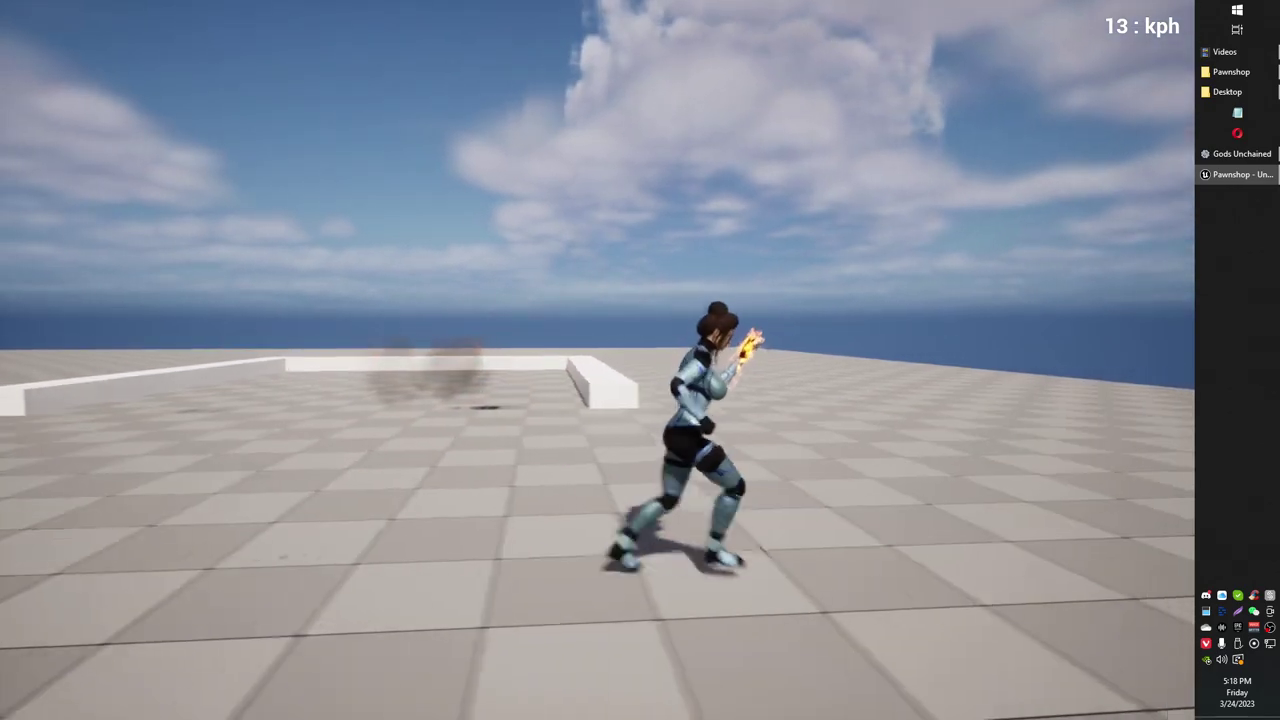
Switch to first-person view and cast a series of fireballs at the white walls and across the open floor.
key("v")
key("q")
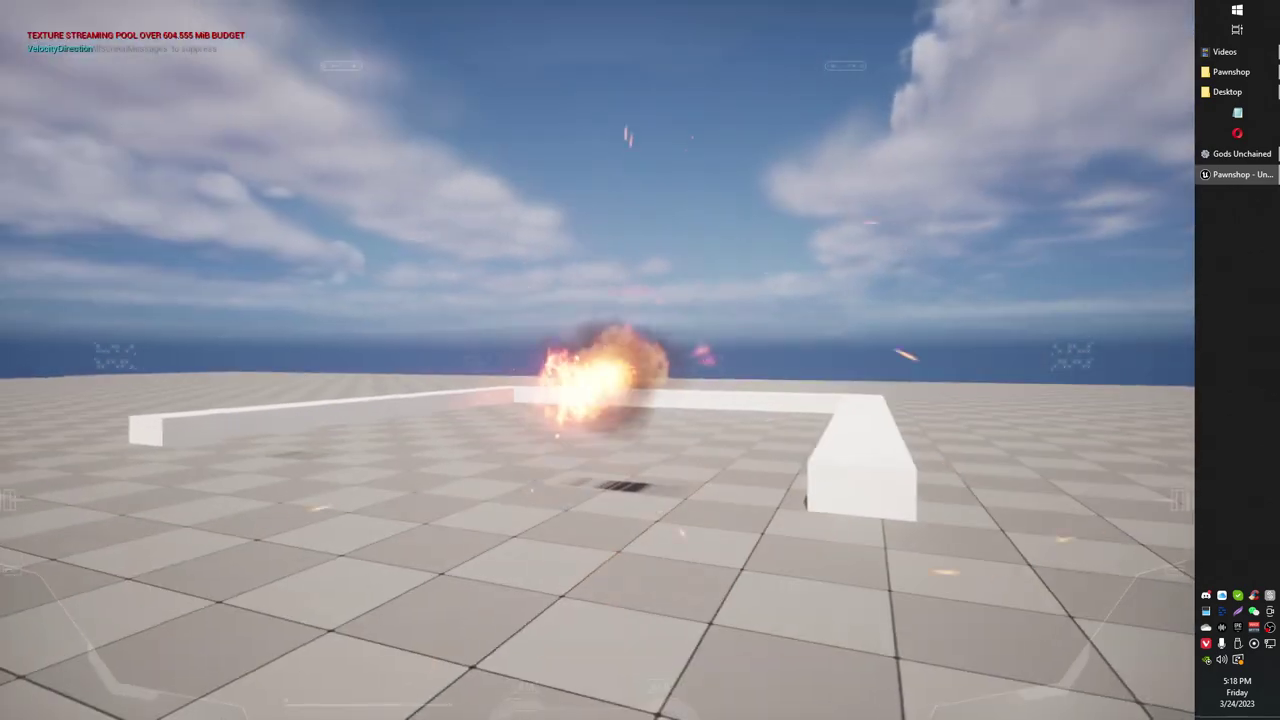
key("q")
key("q")
key("q")
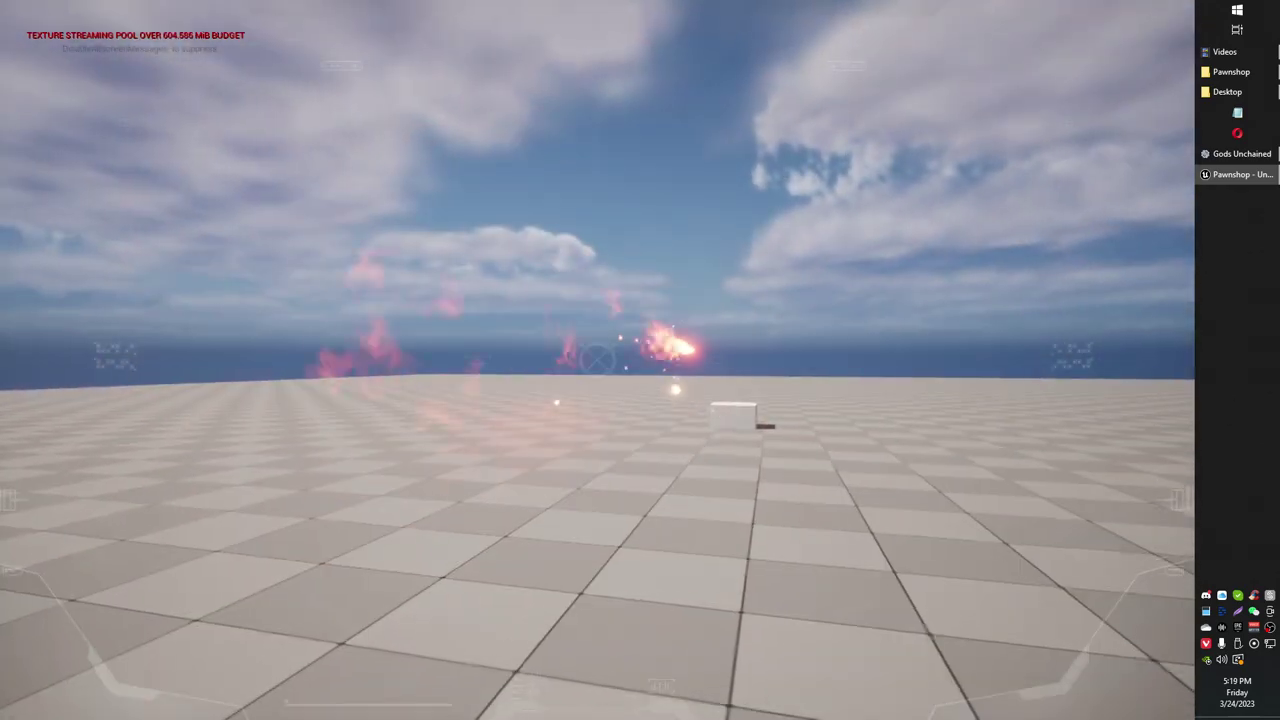
key("q")
key("q")
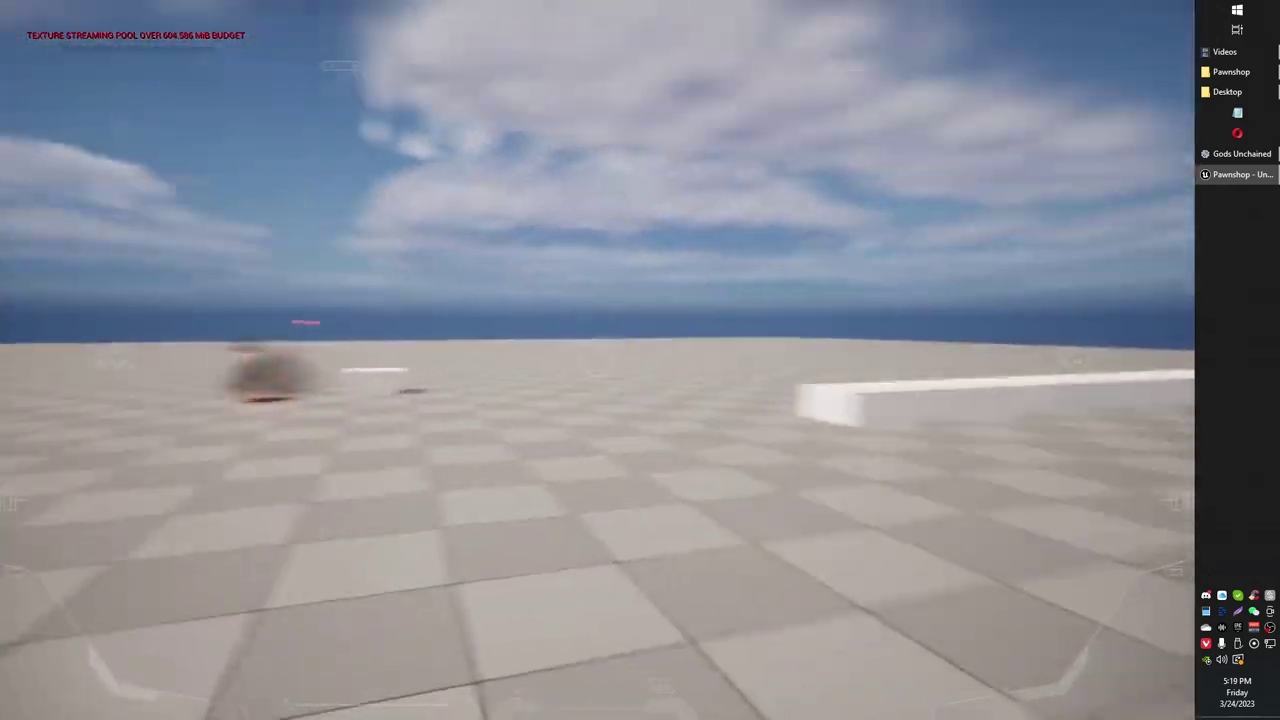
left_click(597, 357)
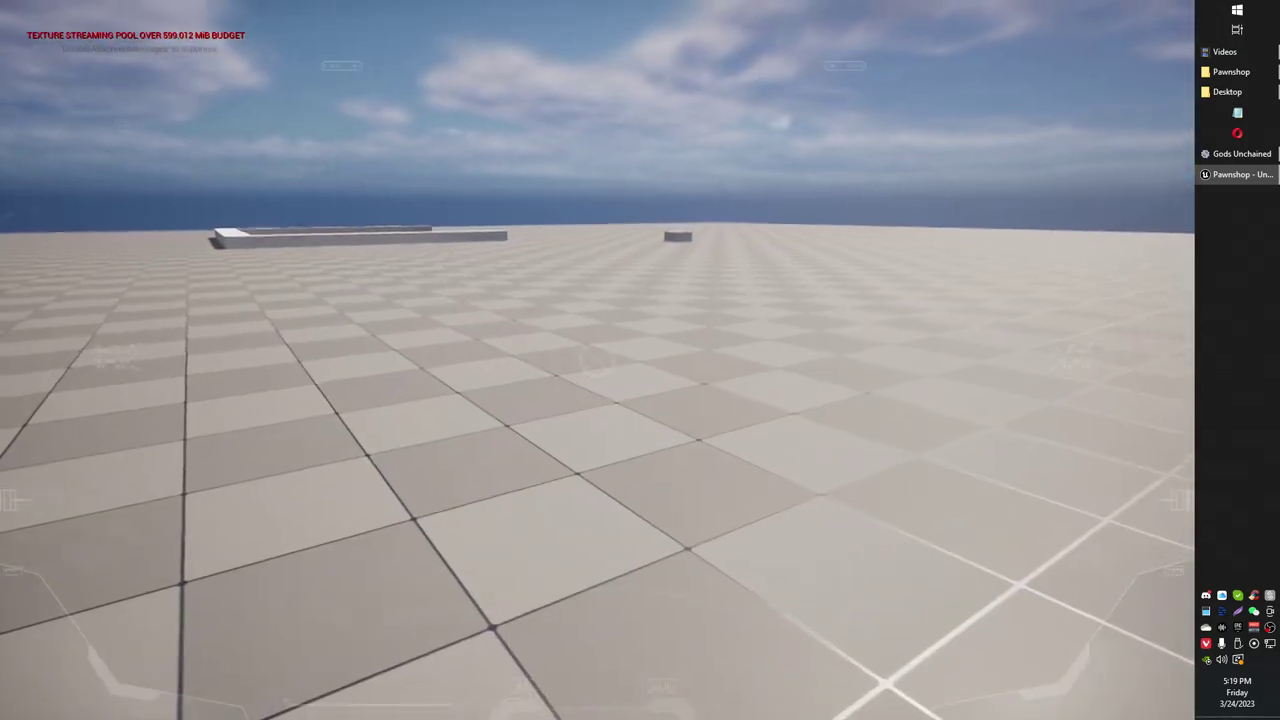
left_click(597, 357)
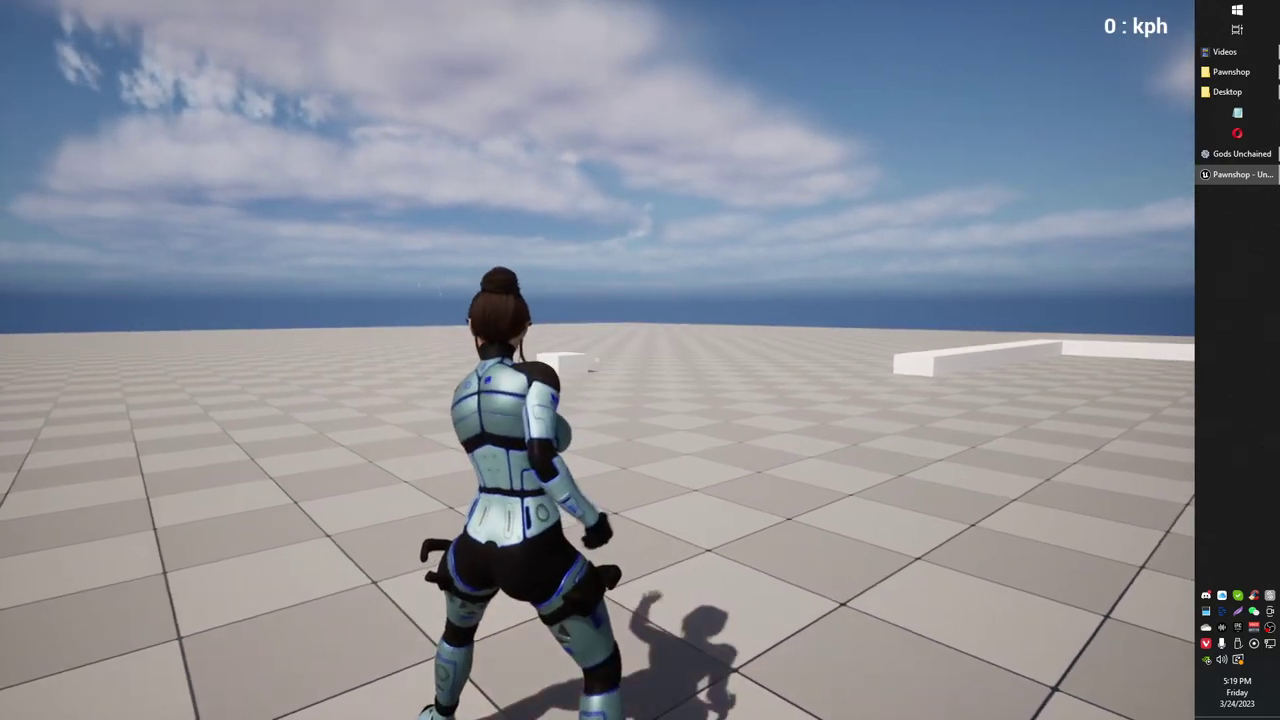
Cycle the character through overlay states 2, 3 and 1, sprint toward the low white walls, and end the play session.
key("2")
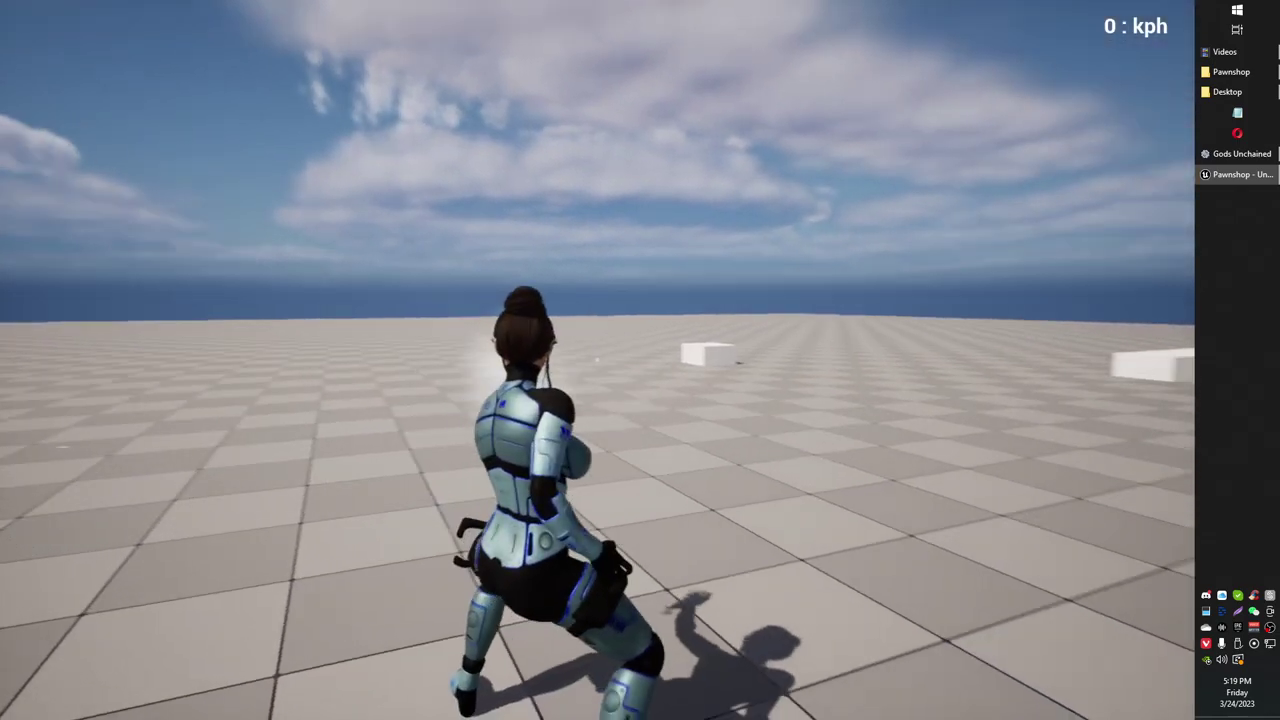
key("3")
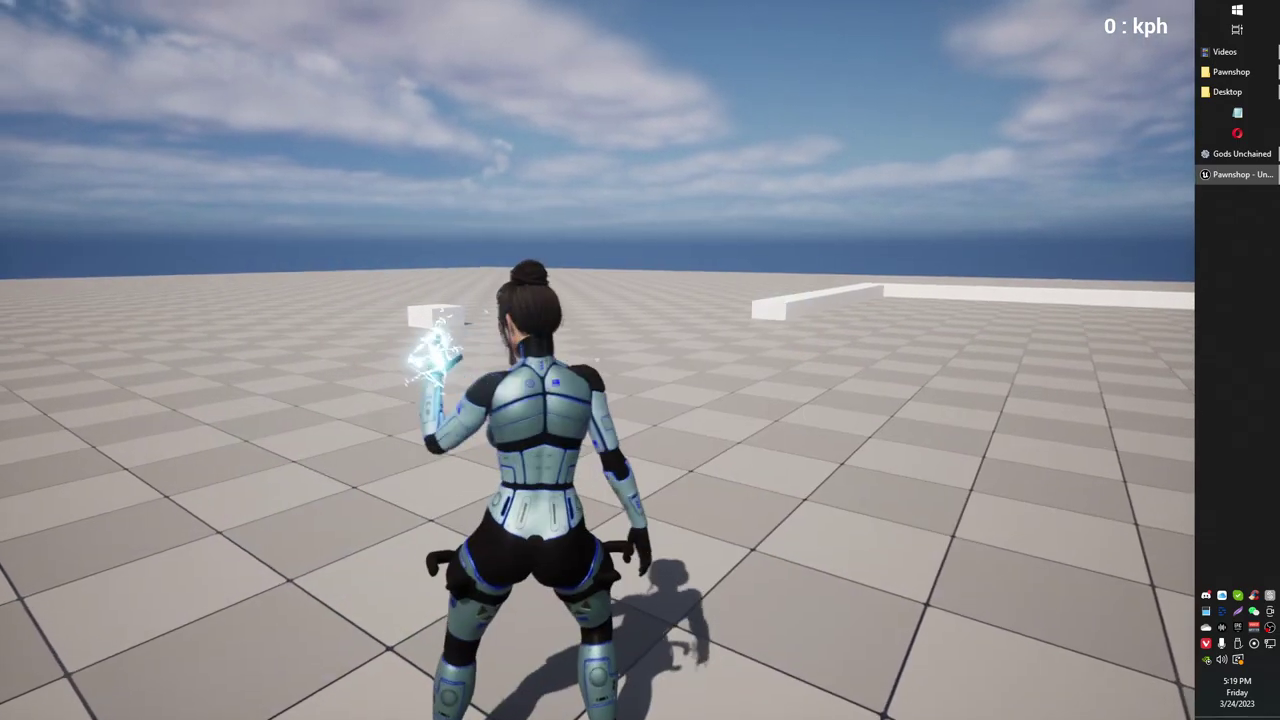
key("1")
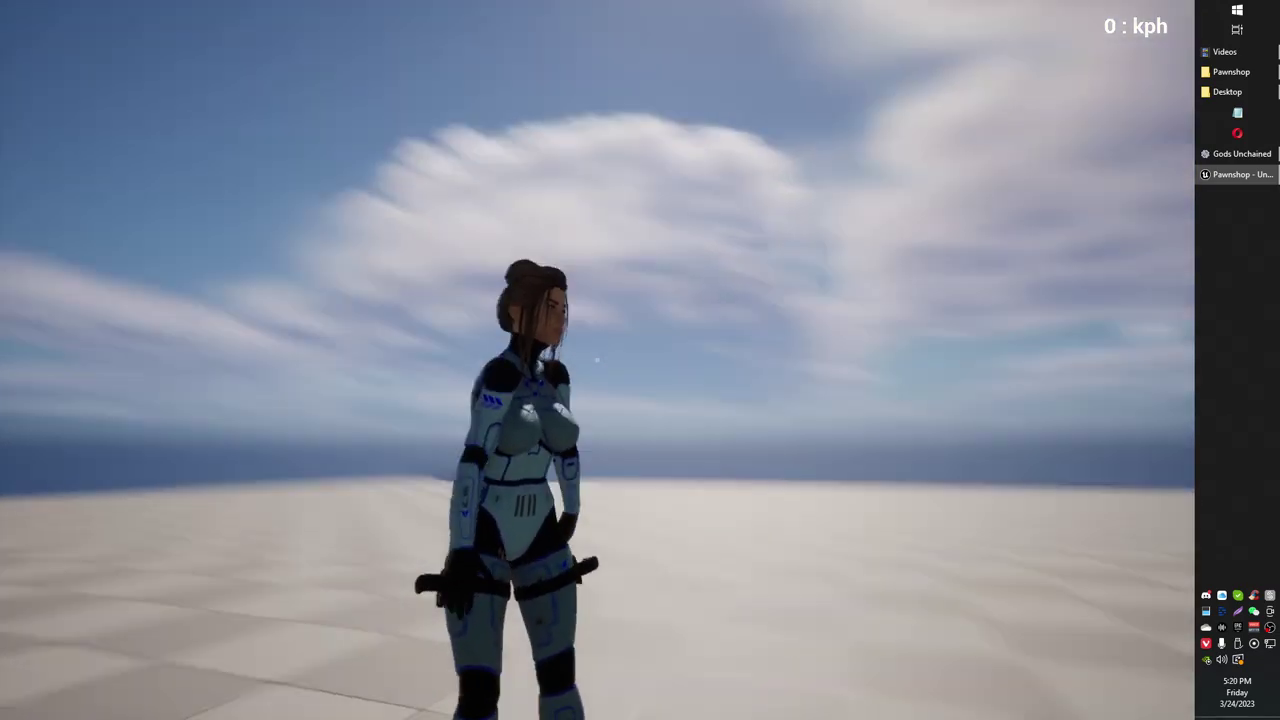
key("w")
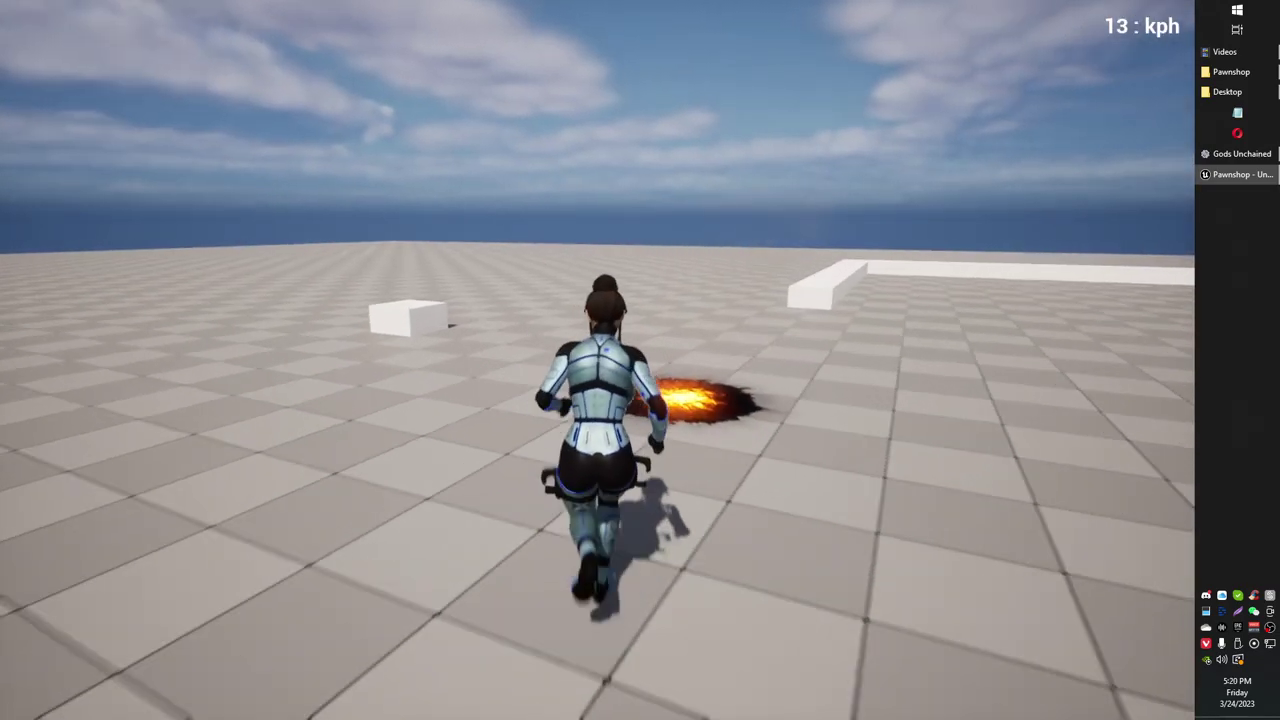
key("shift")
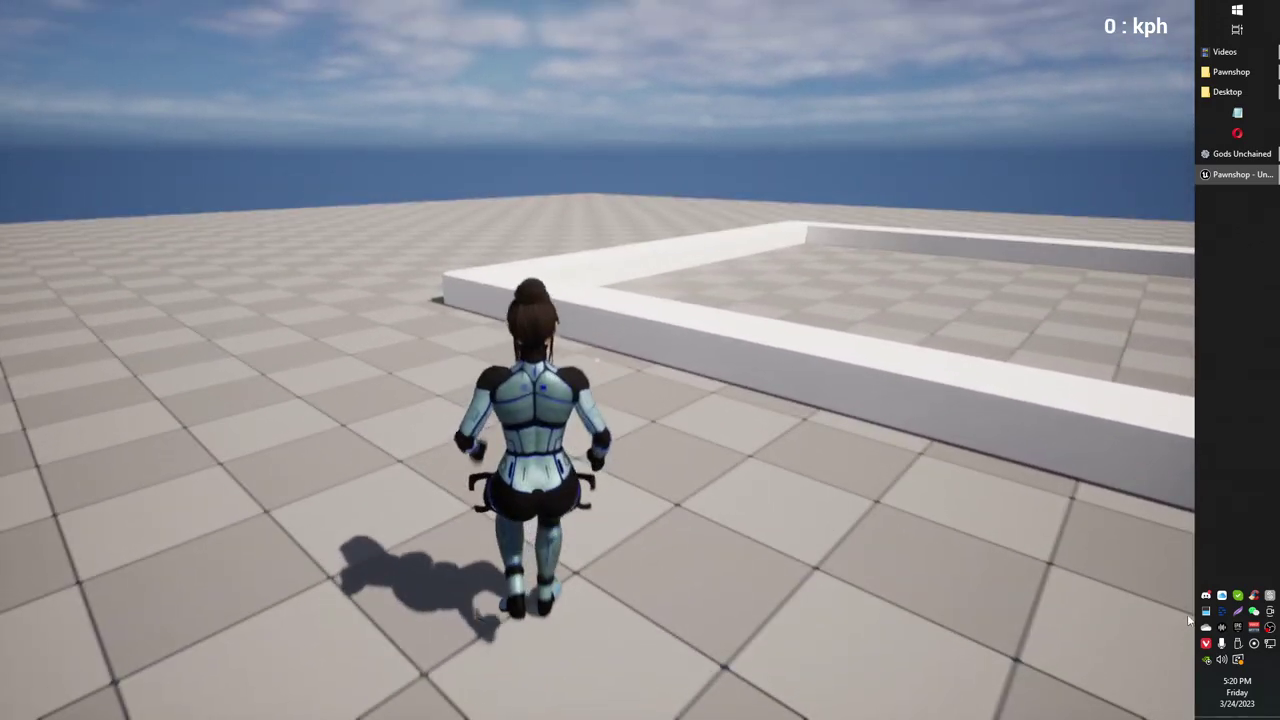
key("Escape")
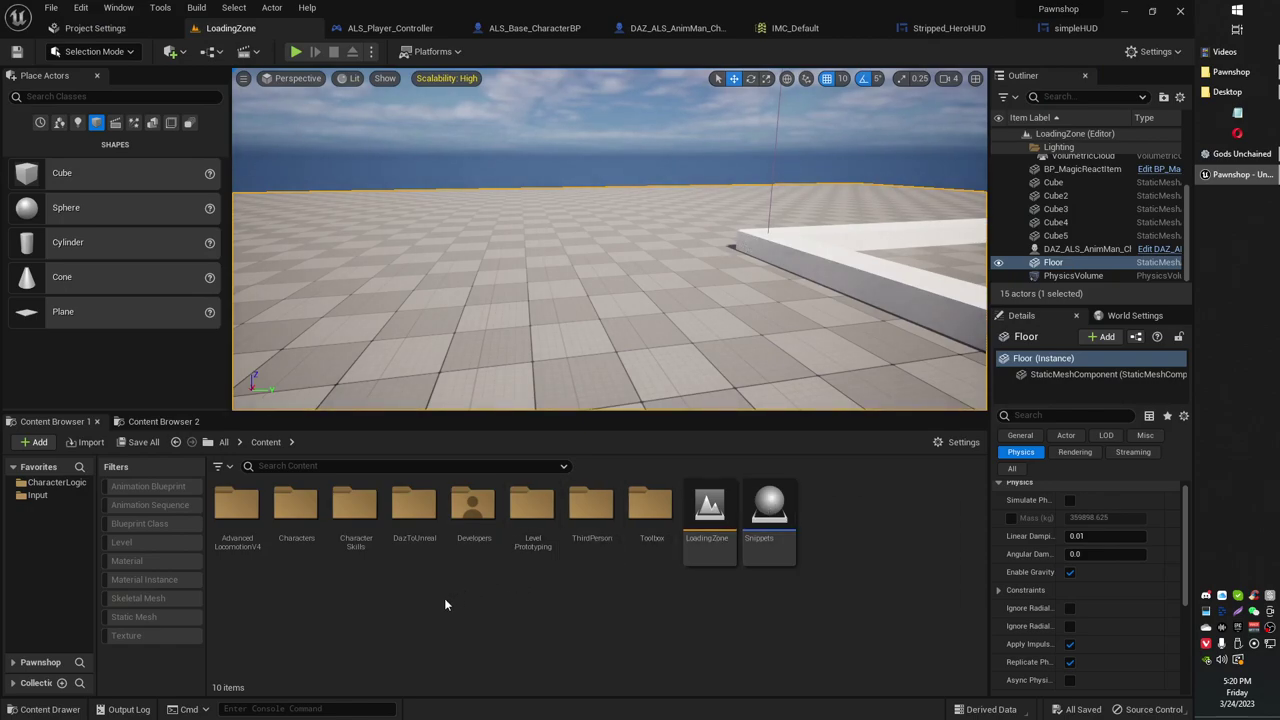
Filter the project content to Animation Blueprints and open the DazALSAnimBP asset.
left_click(355, 520)
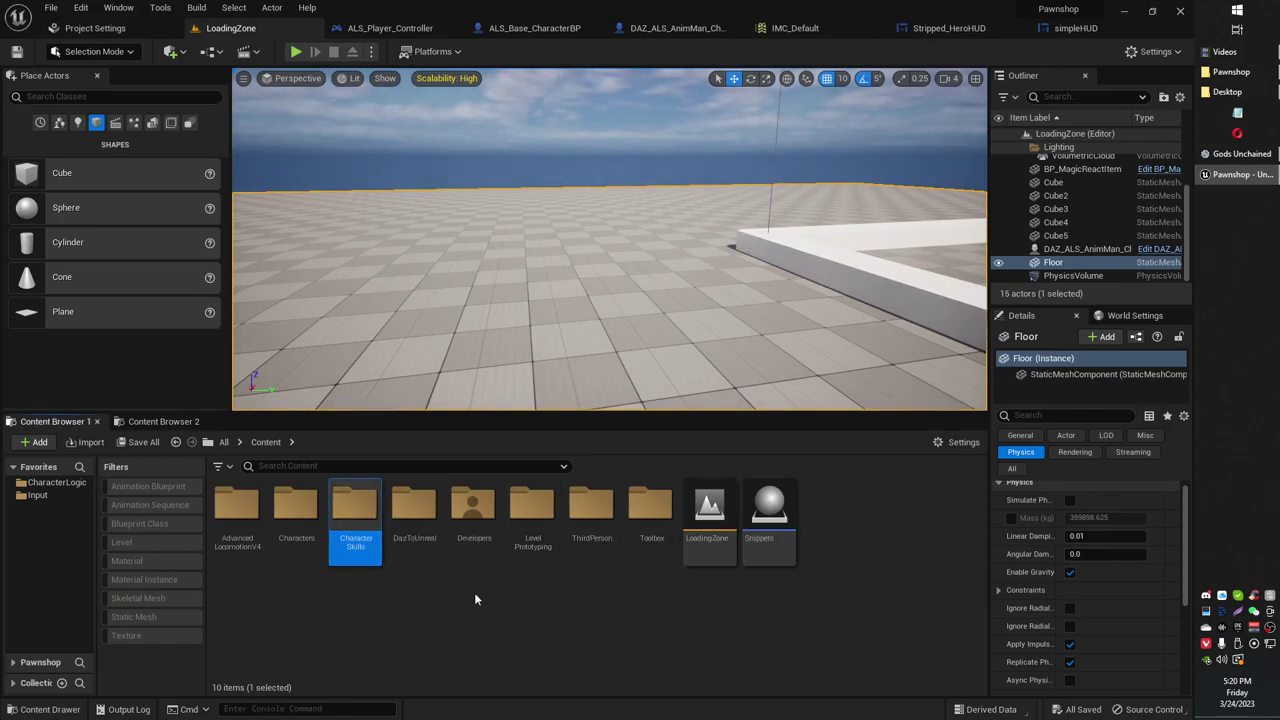
left_click(159, 486)
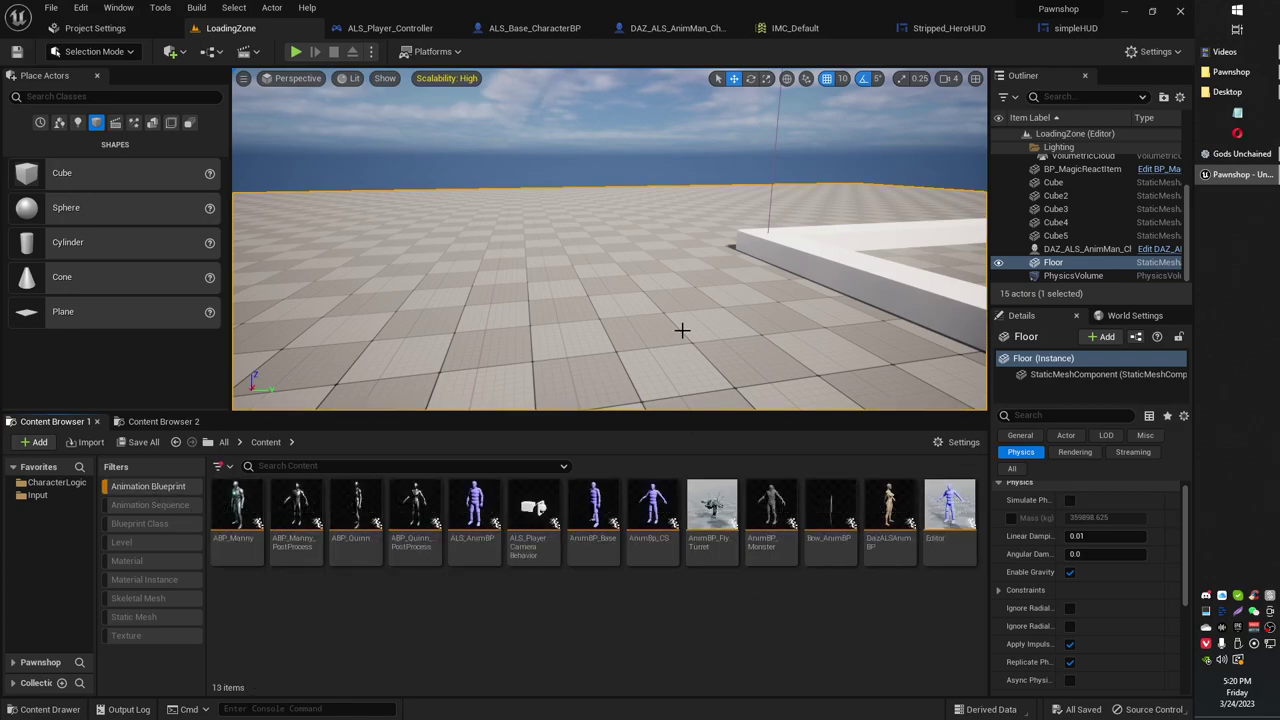
right_click_drag(683, 330, 785, 336)
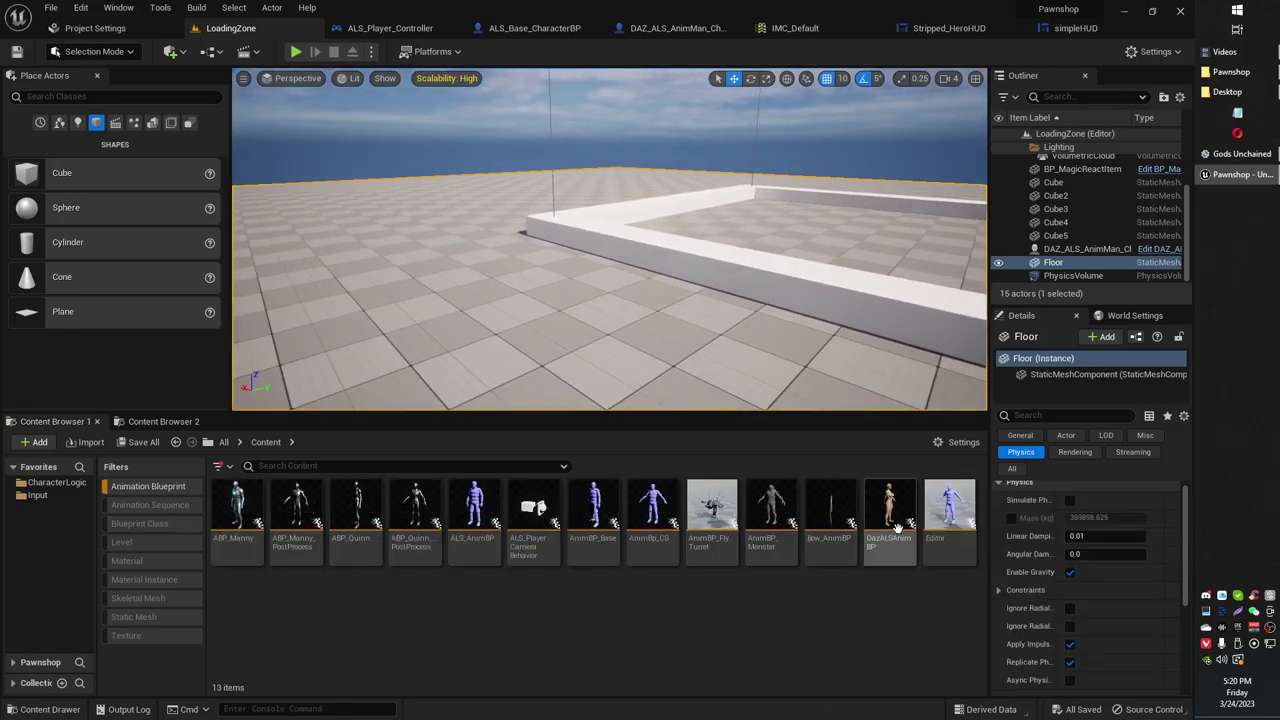
mouse_move(896, 522)
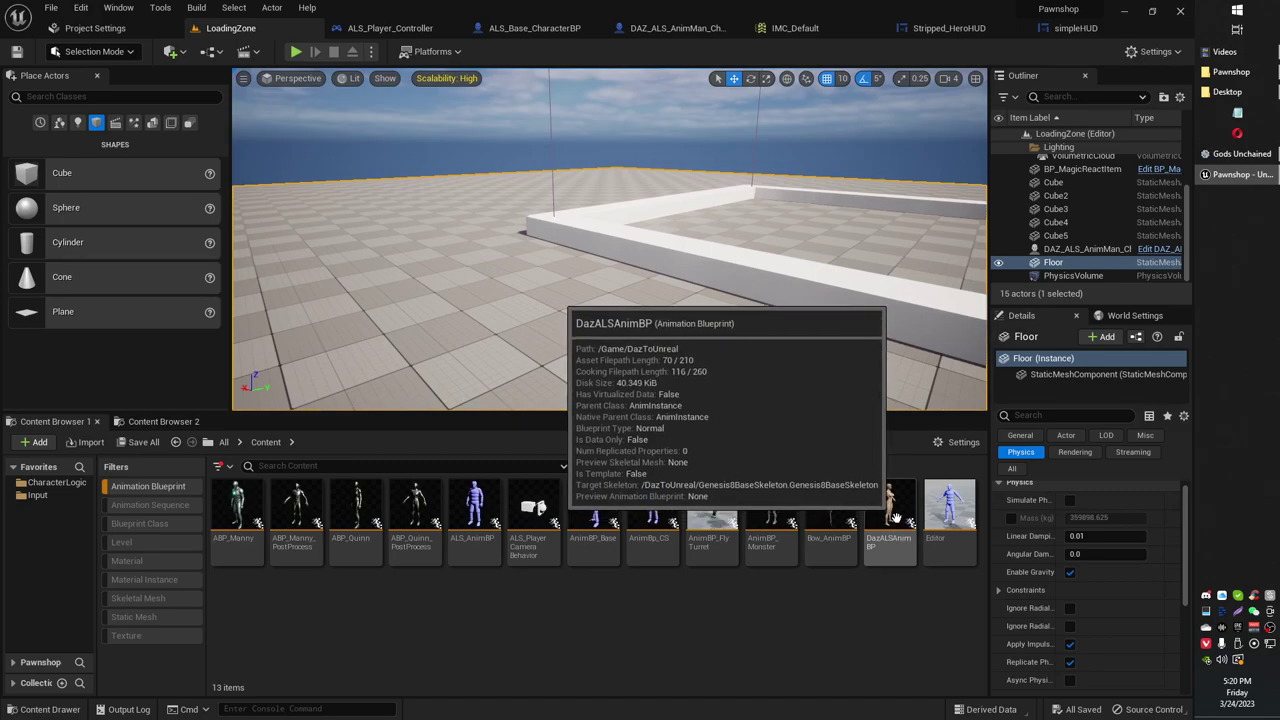
left_click(896, 520)
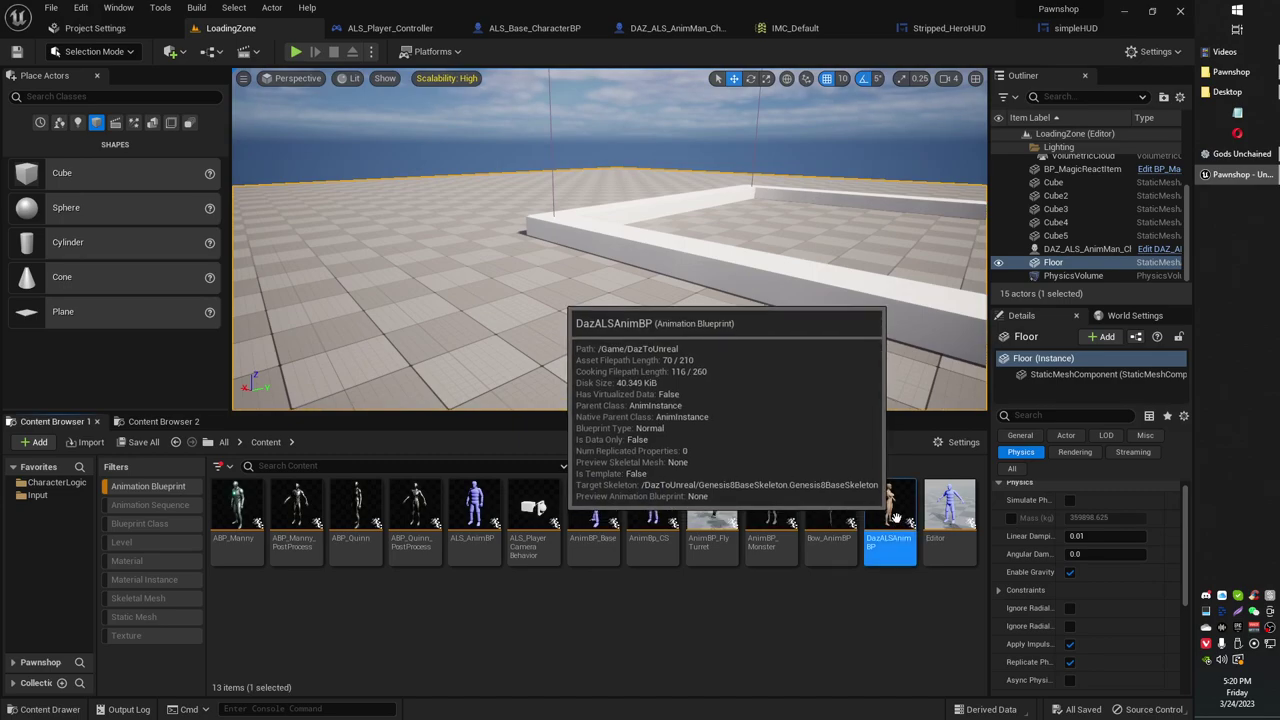
double_click(896, 520)
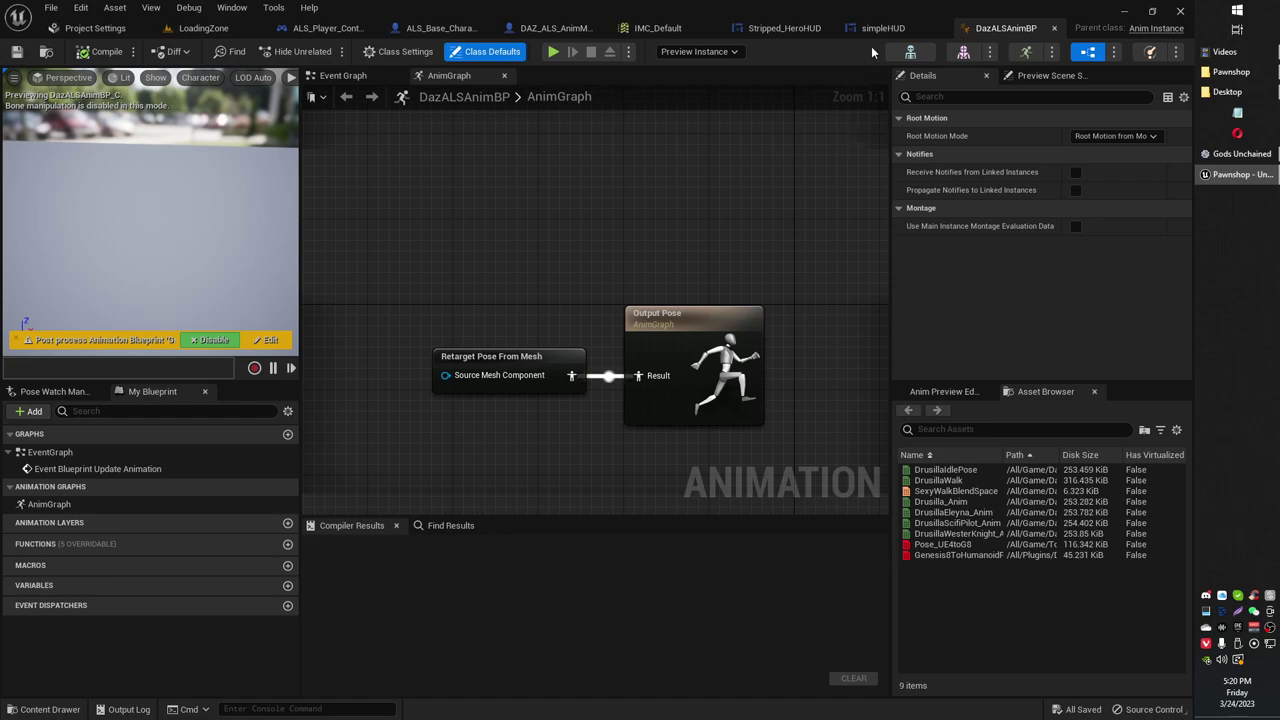
Examine the Retarget Pose From Mesh node and its settings in DazALSAnimBP's AnimGraph.
right_click_drag(615, 263, 621, 227)
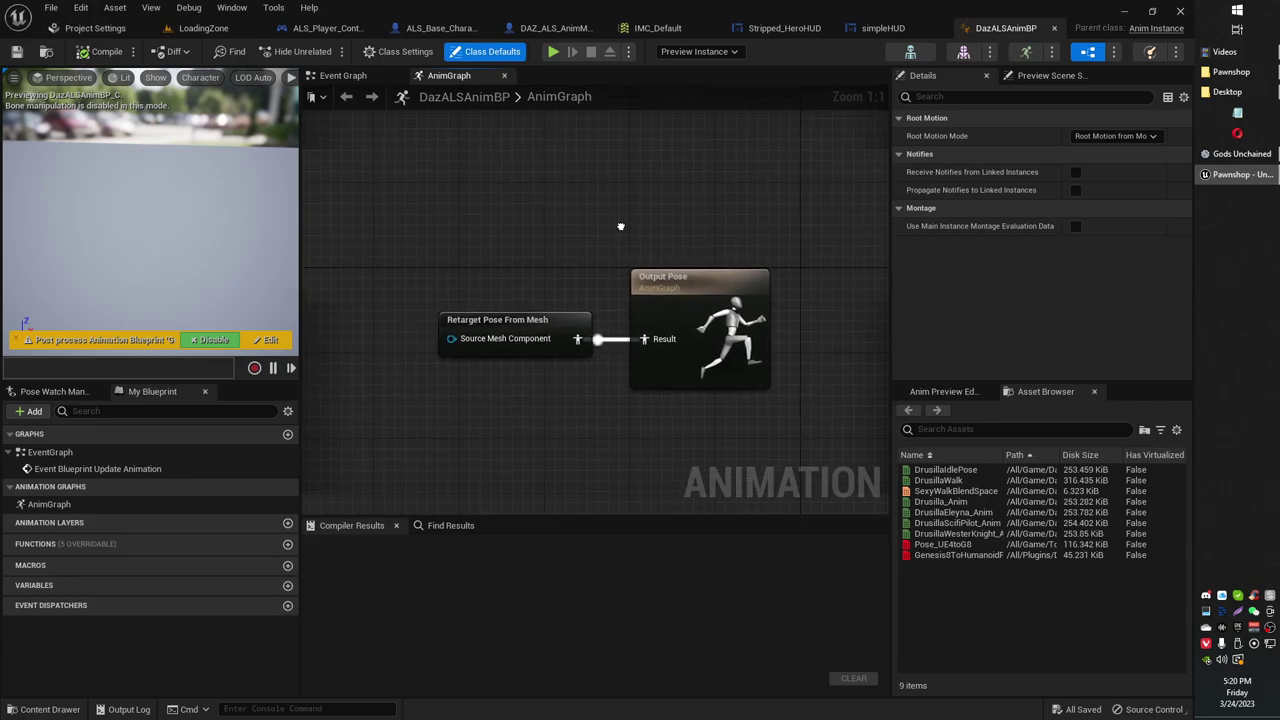
left_click(538, 329)
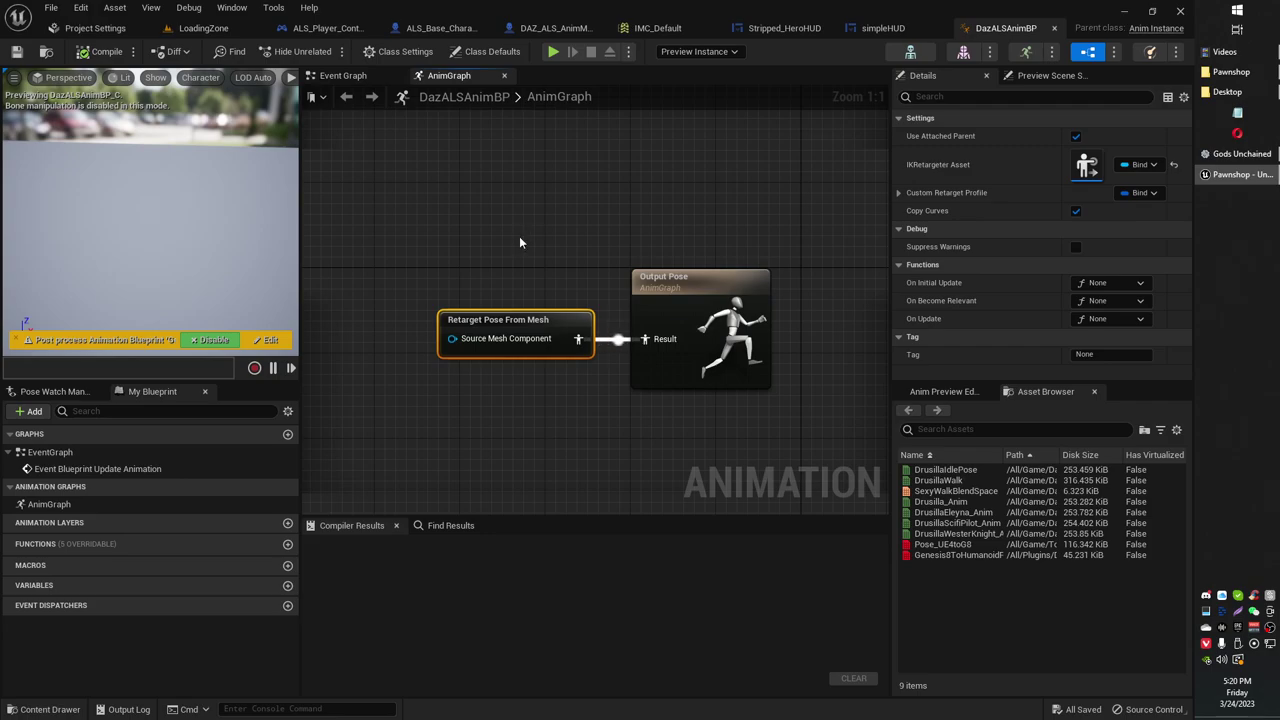
left_click_drag(491, 252, 541, 391)
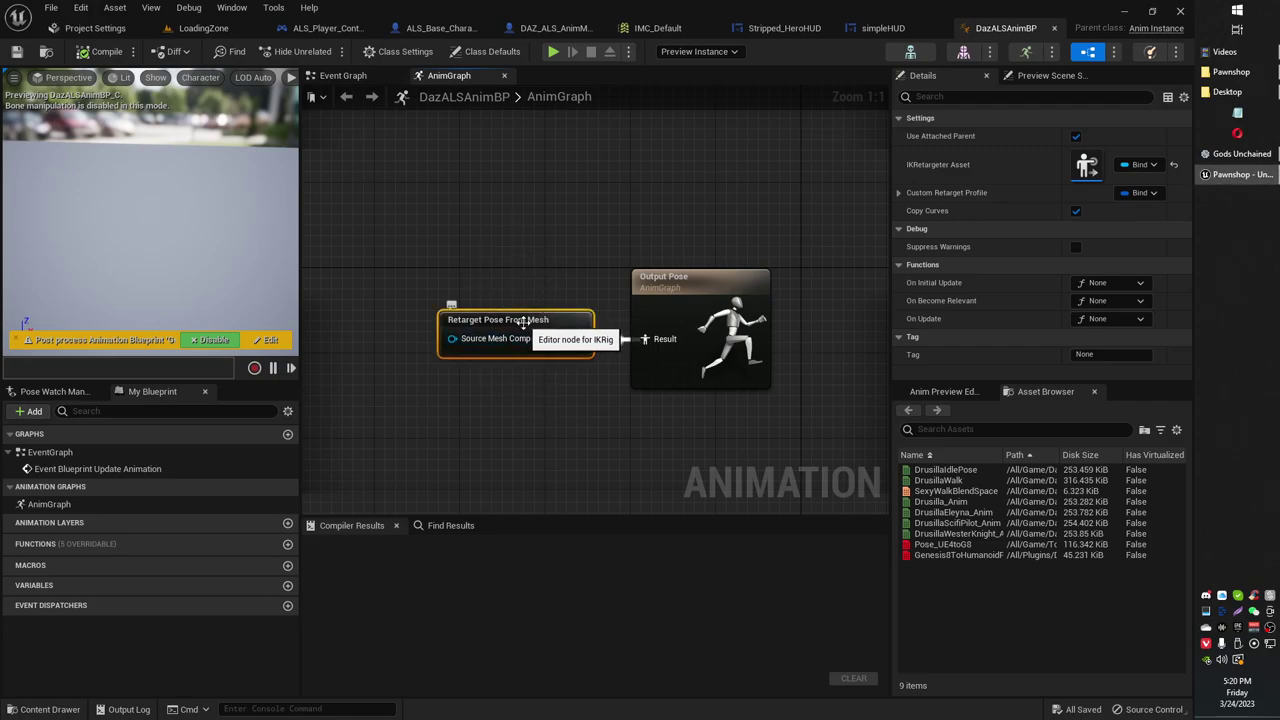
Return to the LoadingZone level and clear the Animation Blueprint filter from the project content.
left_click(203, 28)
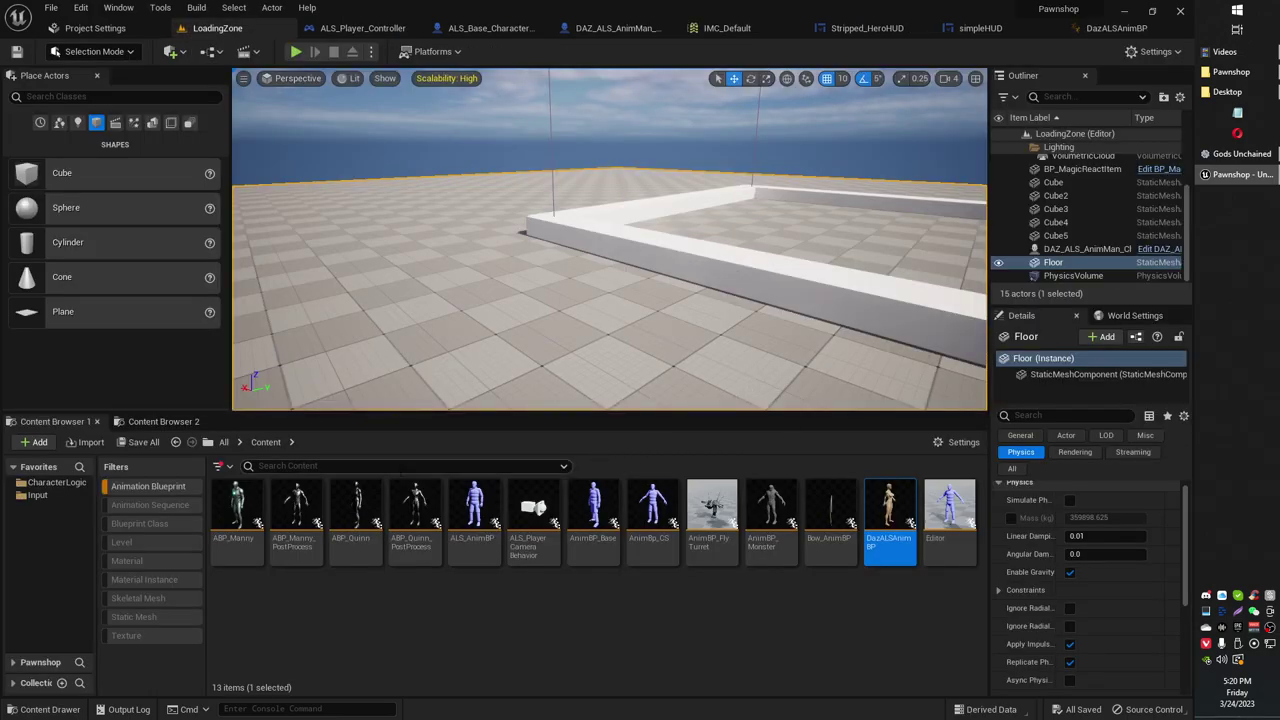
left_click(147, 488)
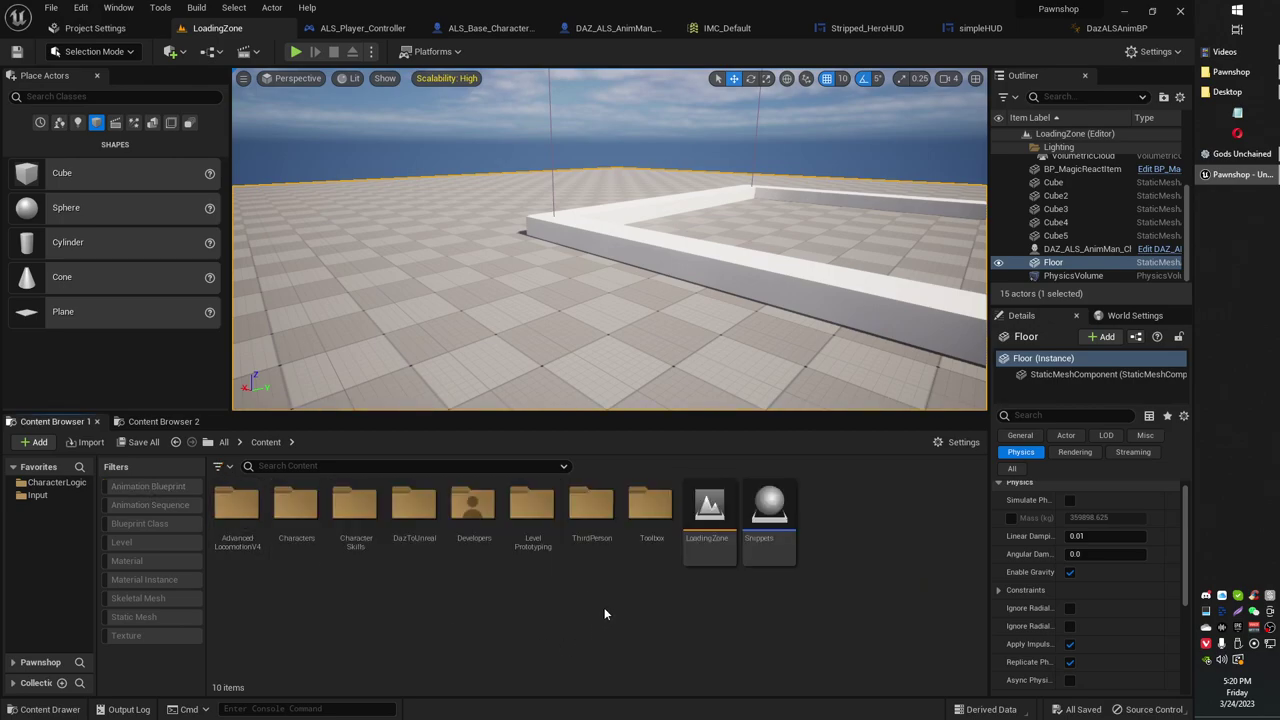
right_click_drag(597, 330, 682, 331)
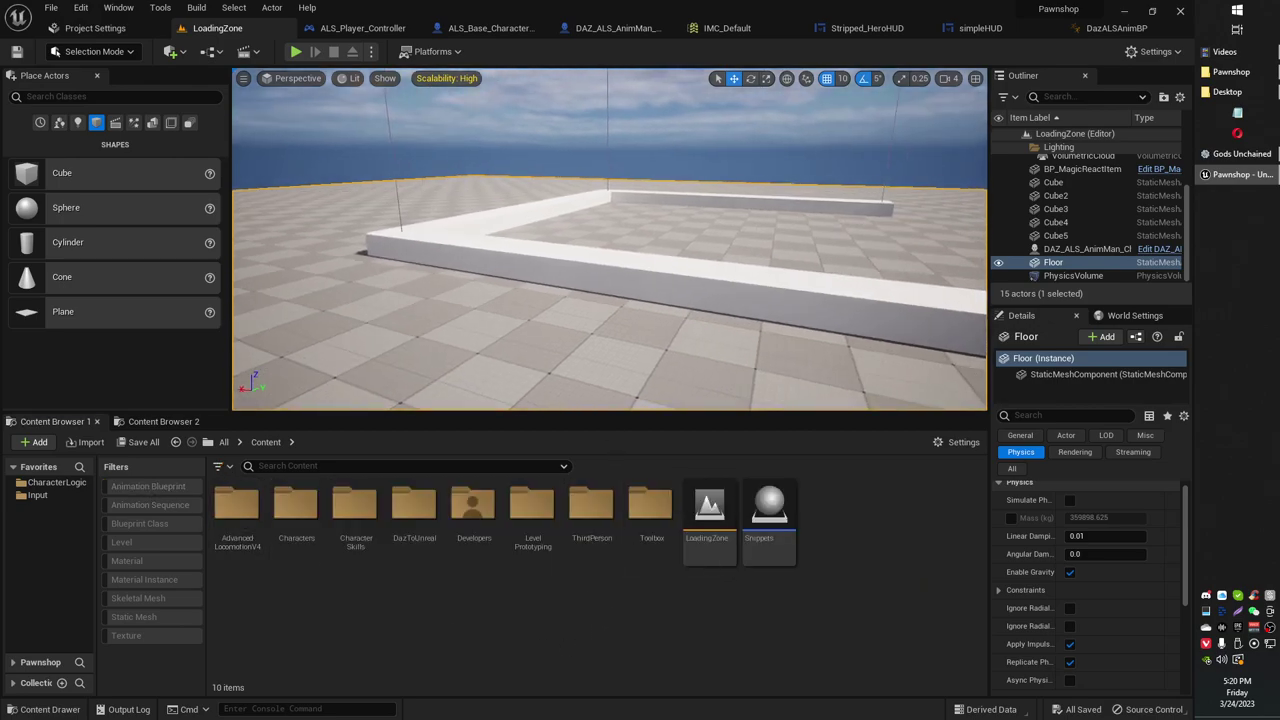
left_click_drag(640, 300, 600, 300)
right_click_drag(600, 300, 575, 287)
left_click_drag(510, 320, 505, 320)
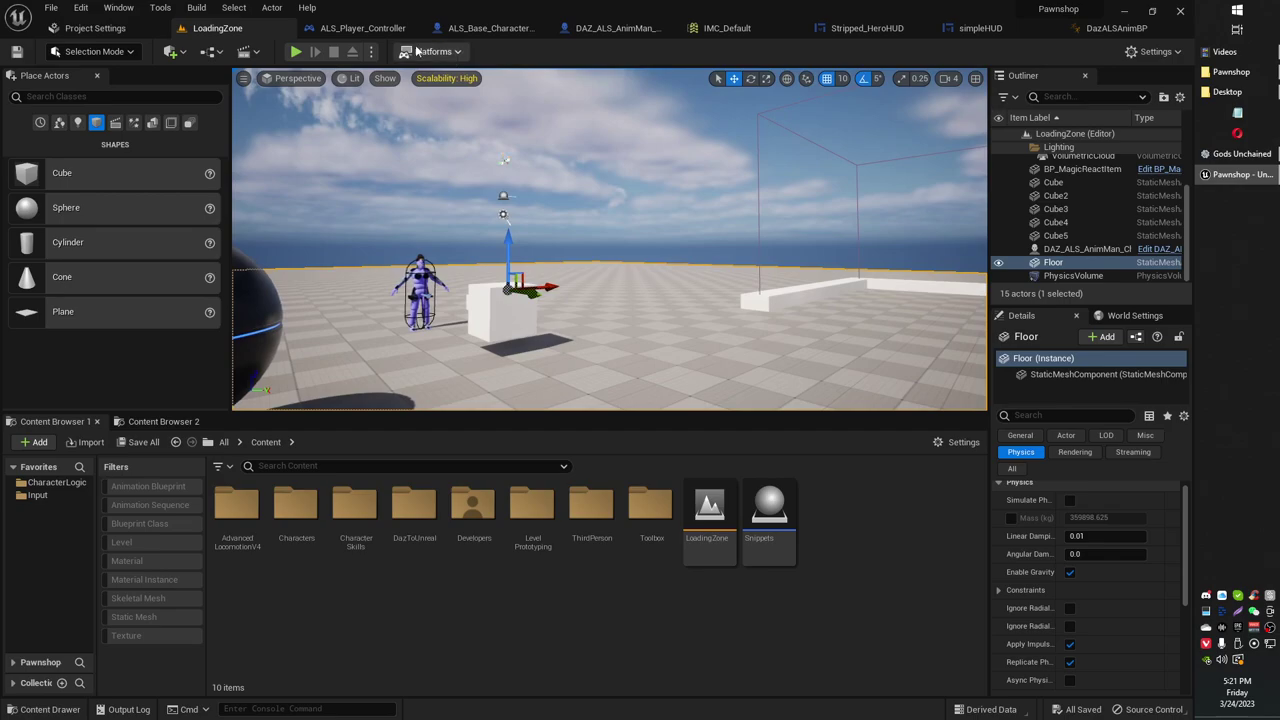
Open the DAZ_ALS_AnimMan_CharacterBP blueprint and show its character in the 3D preview.
left_click(457, 28)
left_click(328, 28)
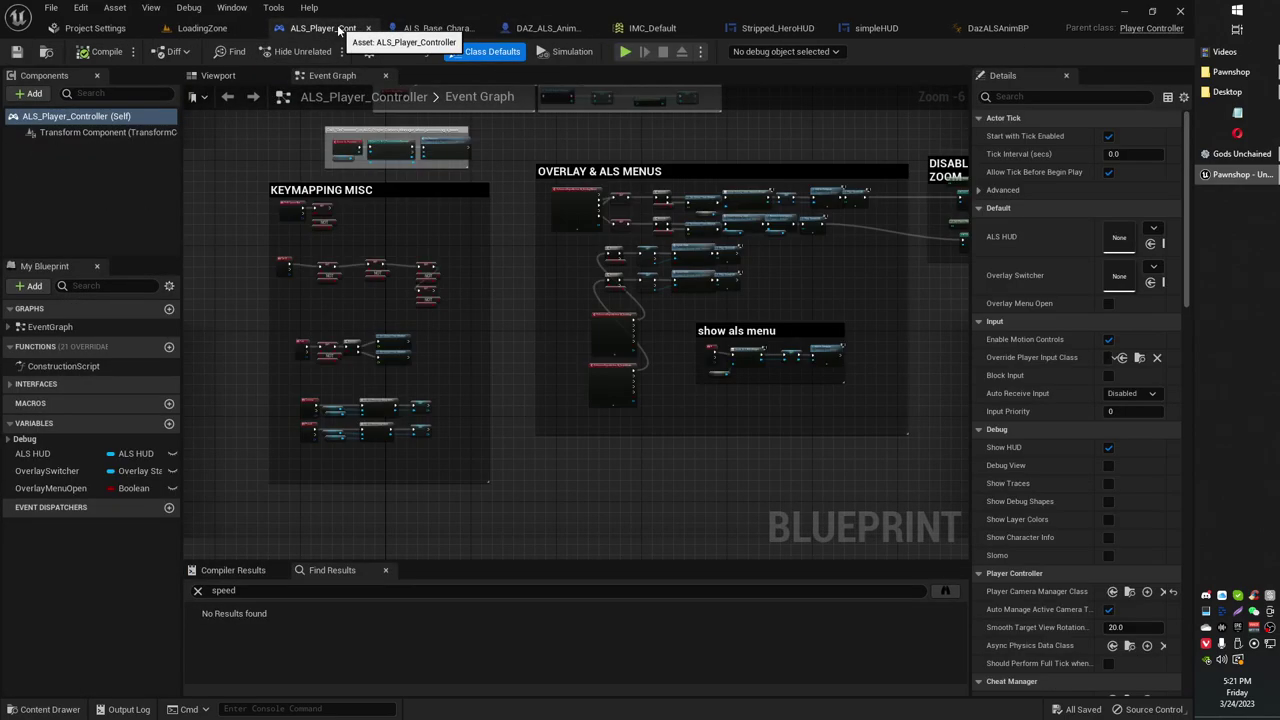
left_click(548, 28)
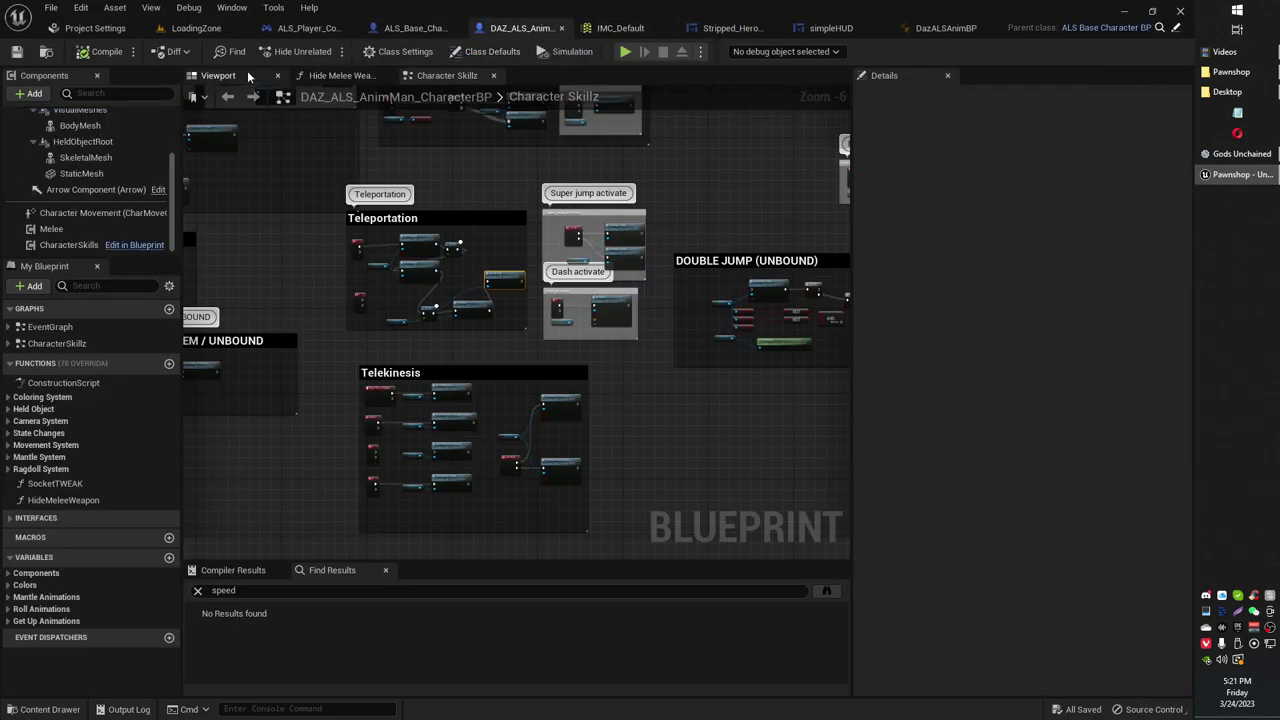
left_click(218, 75)
Examine the overlapping mannequin and Daz meshes of the character from the side and front.
key("a")
right_click_drag(432, 259, 550, 258)
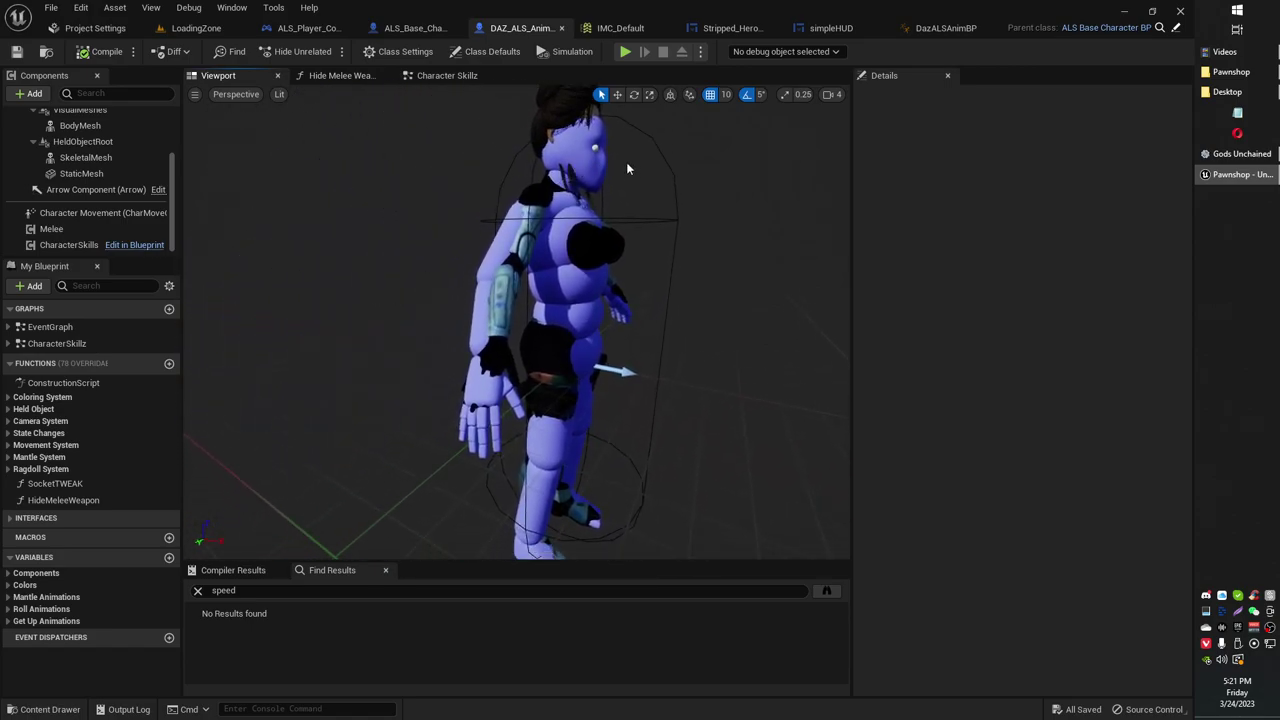
key("d")
right_click_drag(626, 161, 594, 154)
key("a")
key("w")
key("d")
key("s")
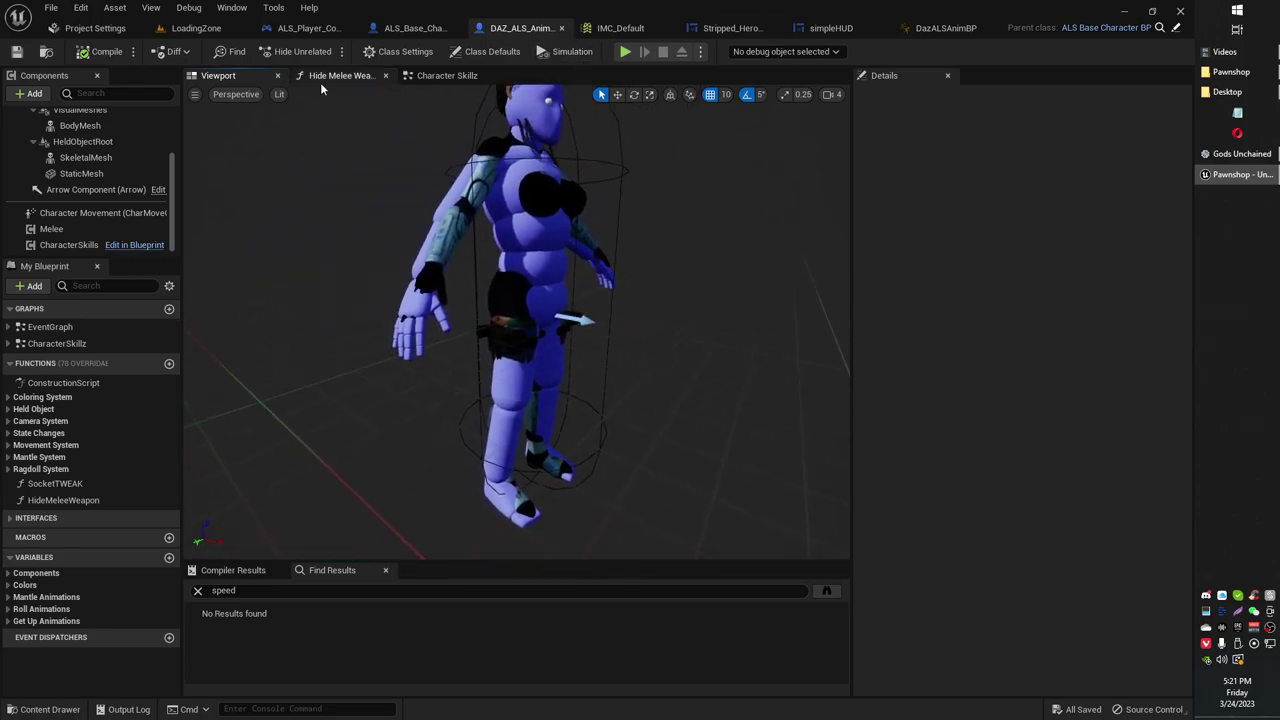
right_click_drag(402, 196, 406, 188)
key("s")
Set the Daz component's Skeletal Mesh Asset to DrusillaWesterKnight and view the swapped character.
scroll(121, 192, "up", 3)
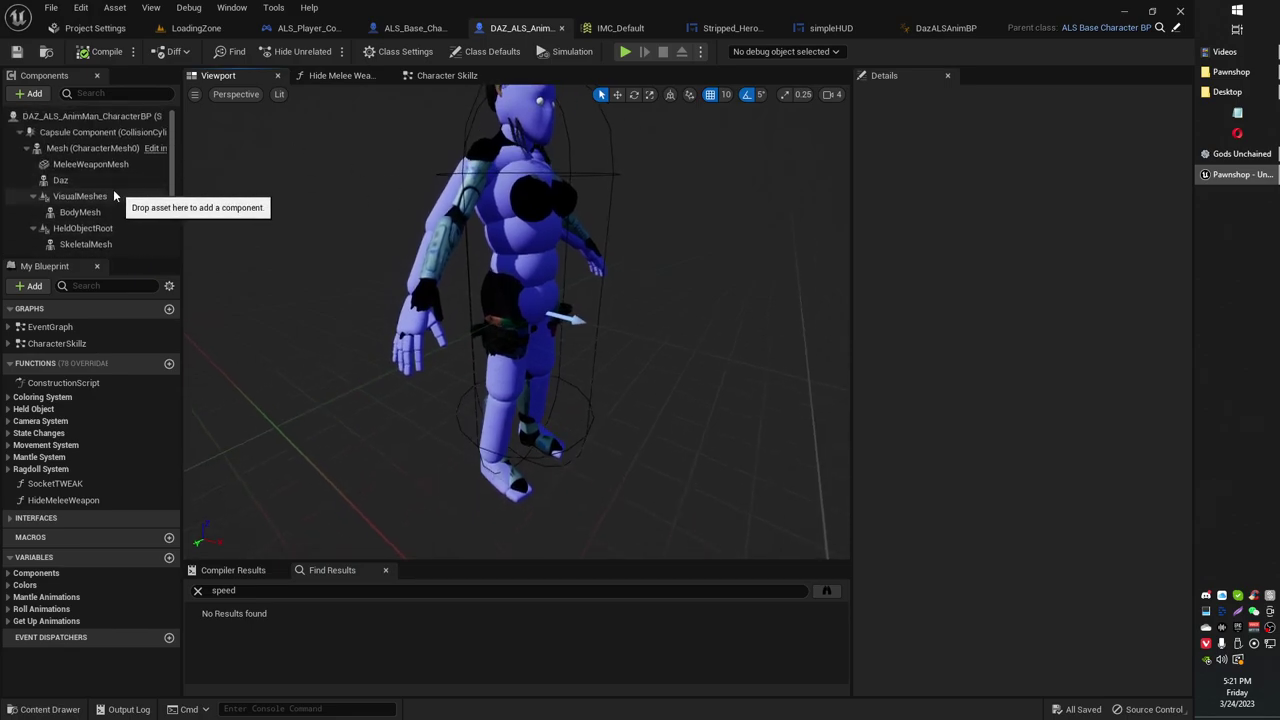
left_click(62, 179)
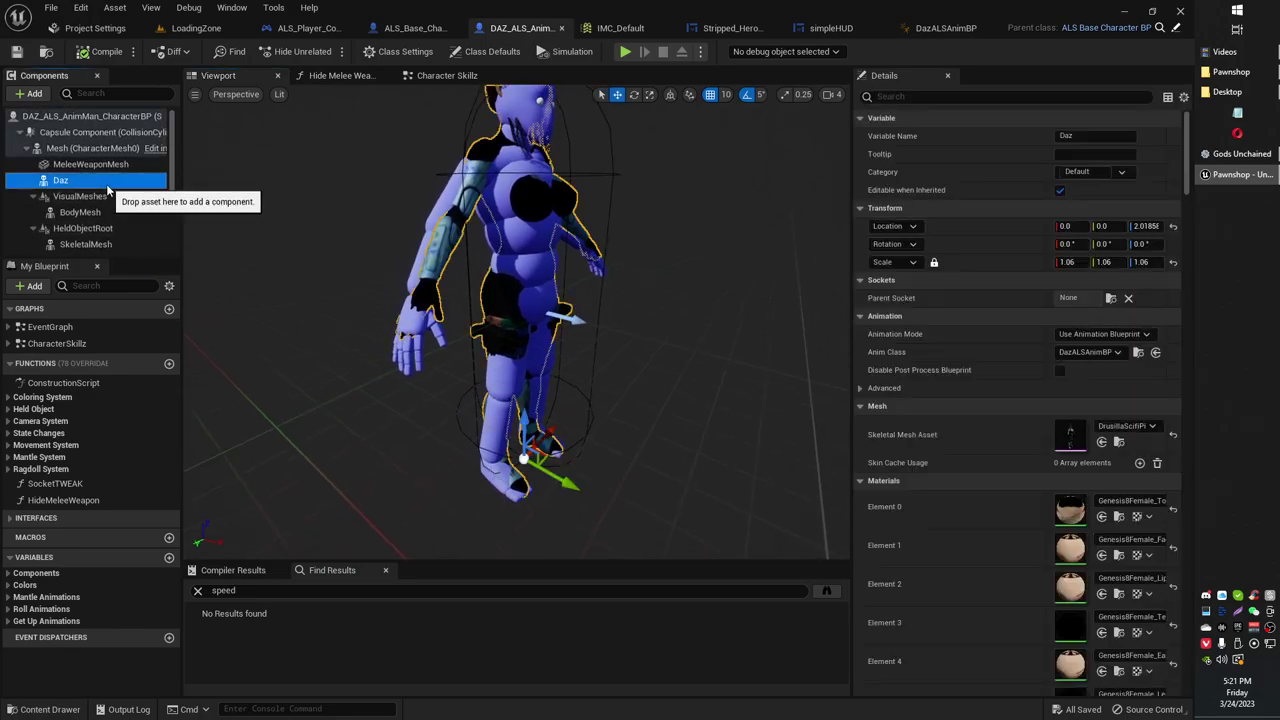
left_click(1125, 426)
scroll(1113, 356, "down", 1)
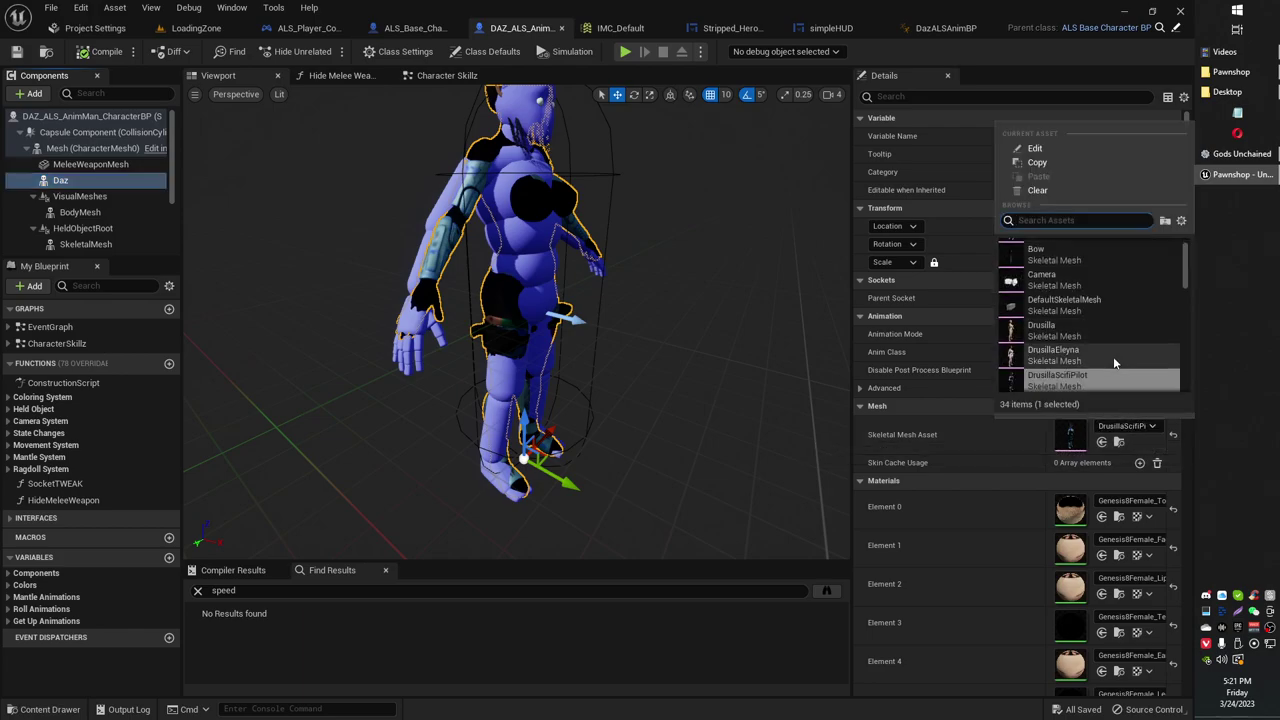
scroll(1108, 346, "down", 1)
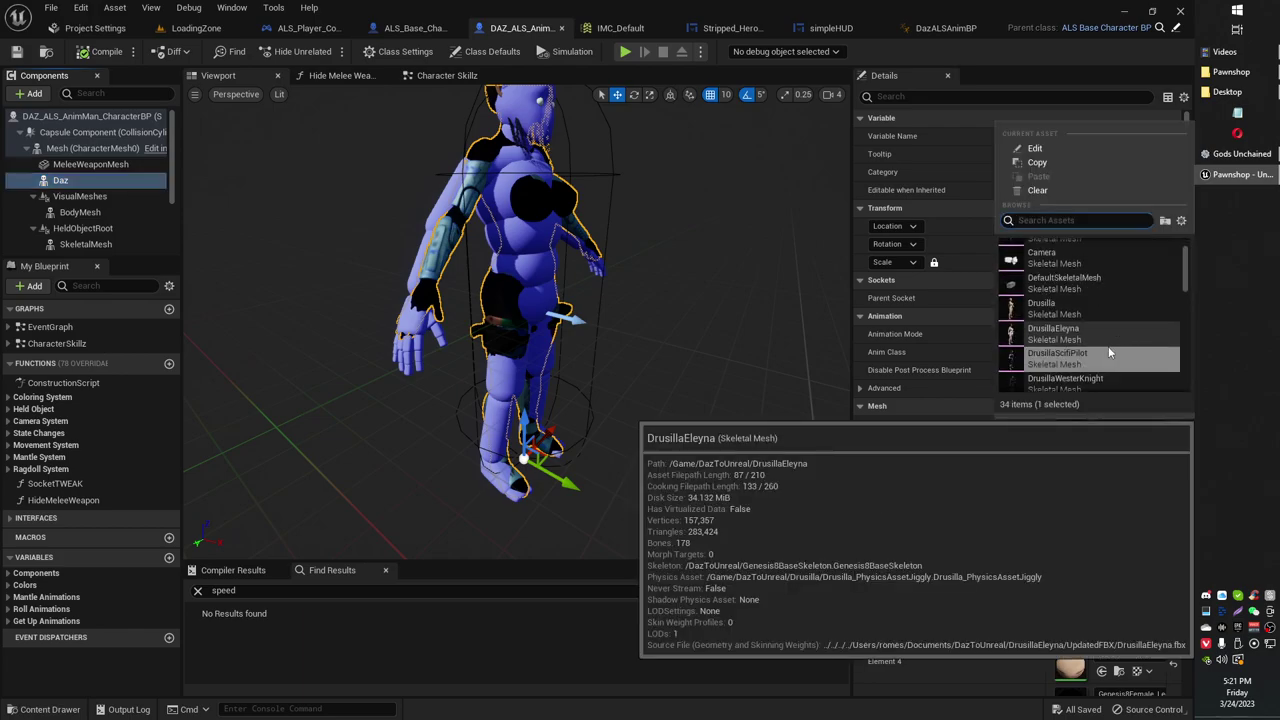
scroll(1106, 347, "down", 1)
left_click(1106, 347)
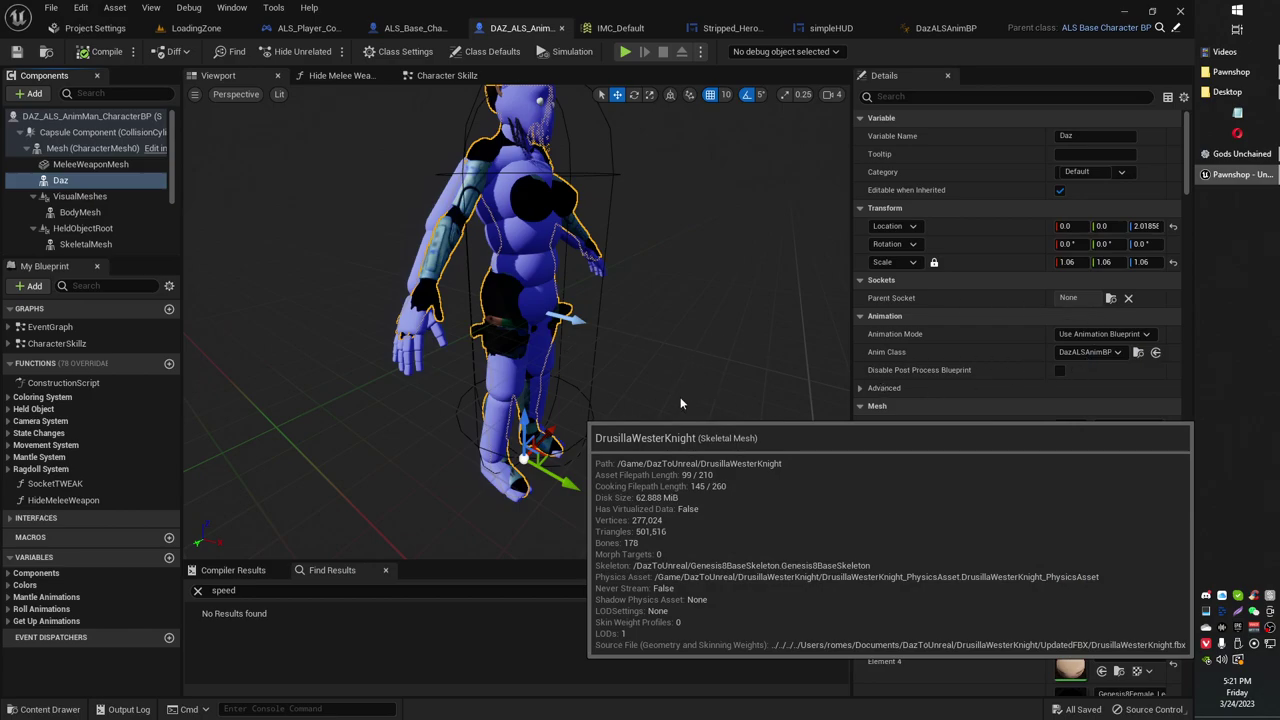
mouse_move(383, 378)
right_mouse_down()
mouse_move(383, 418)
mouse_move(383, 378)
right_mouse_up()
left_click_drag(383, 378, 370, 364)
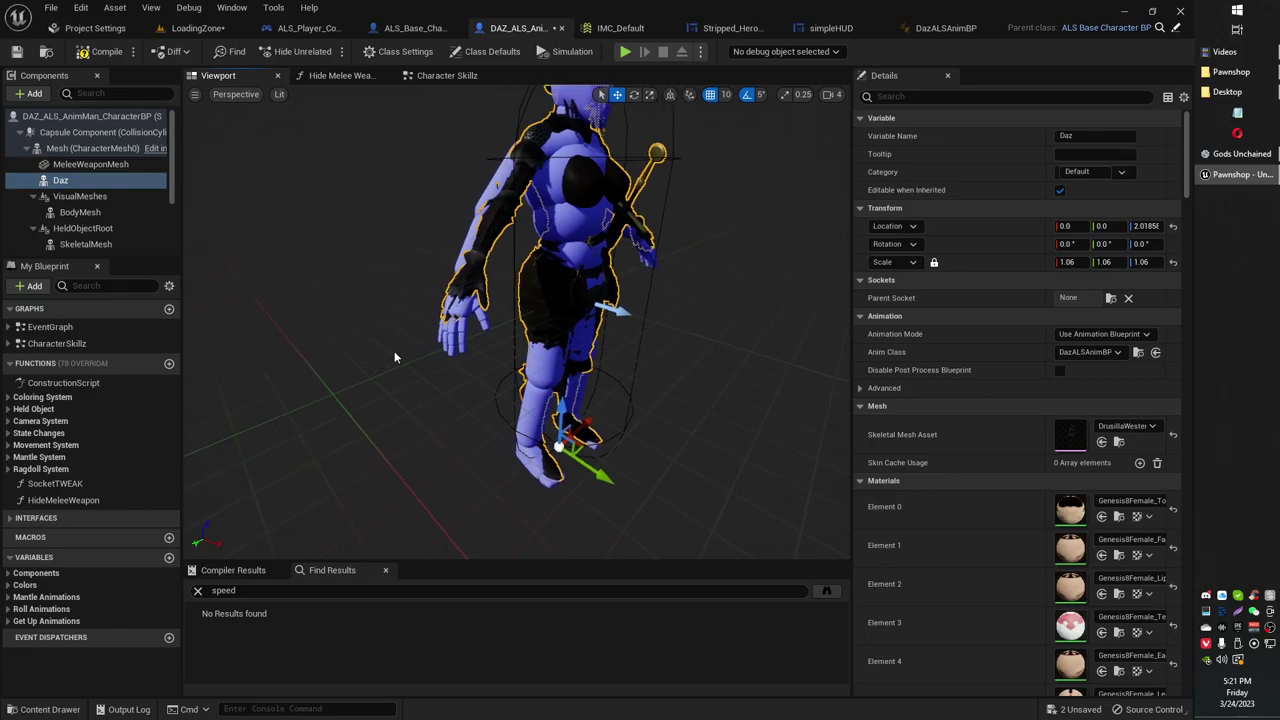
Start a play session and test the knight character by running, crouching, standing up and sprinting across the level.
key("alt+p")
key("w")
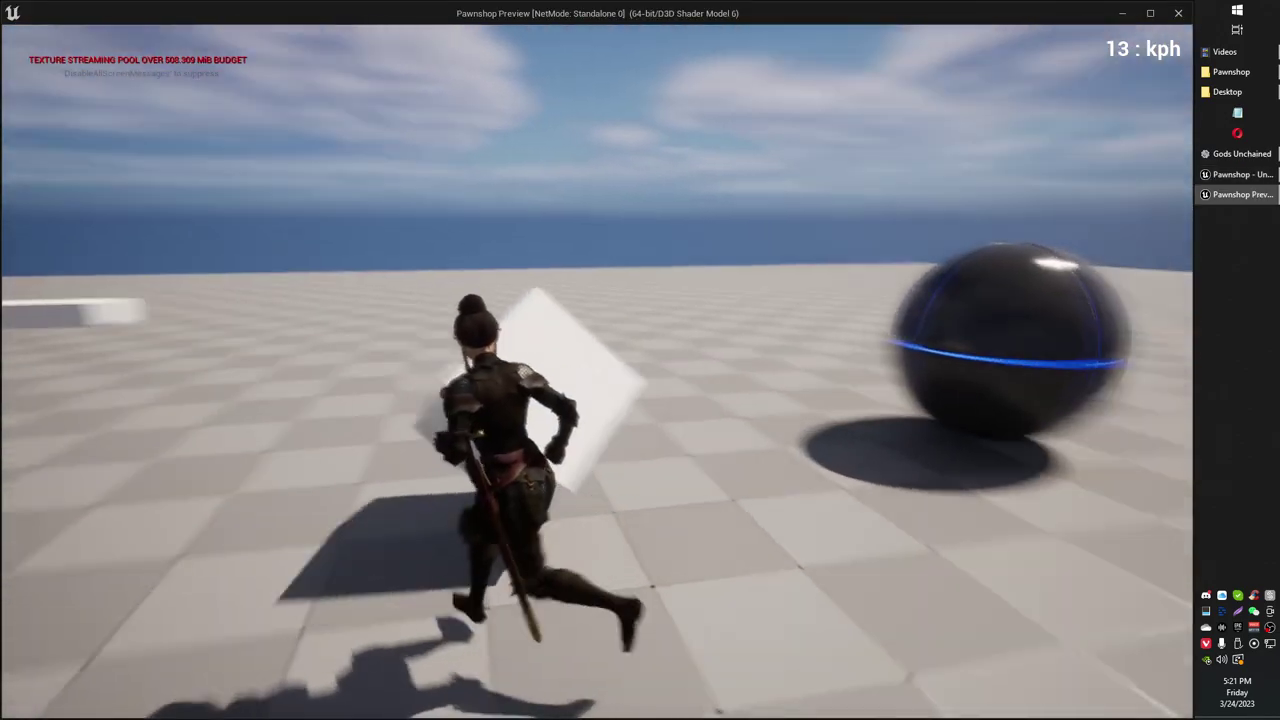
key("w")
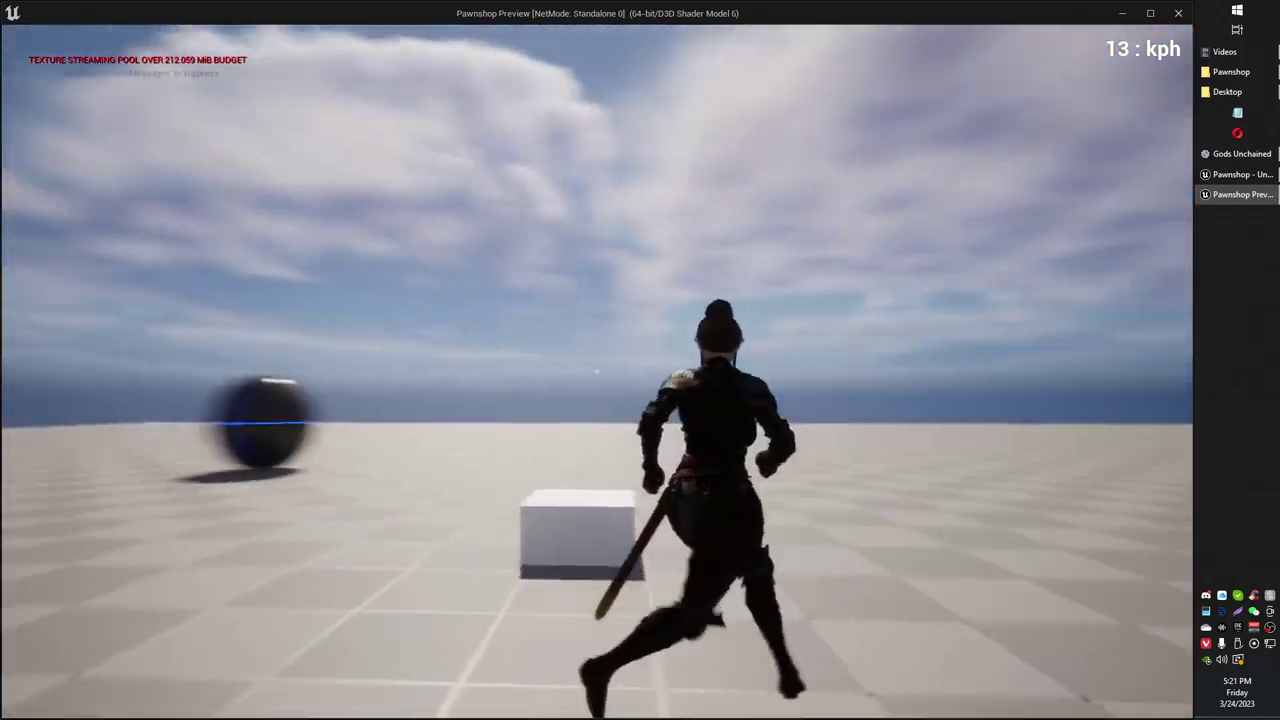
key("c")
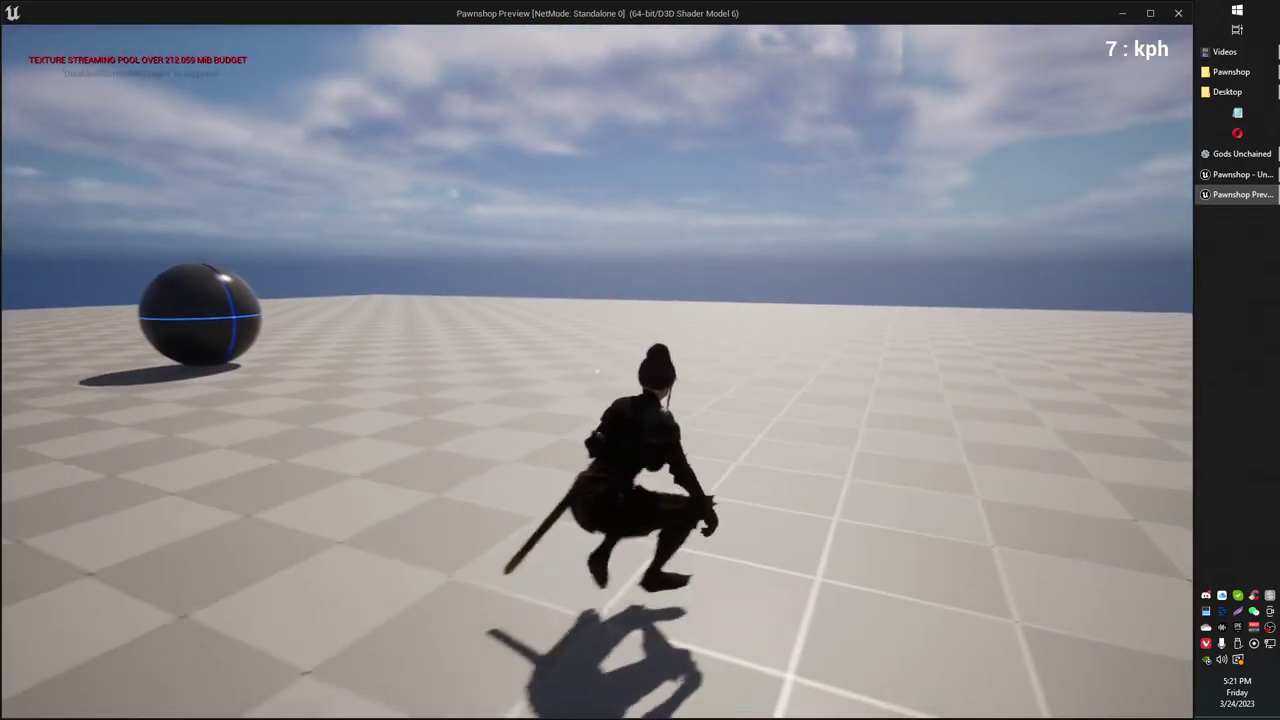
key("c")
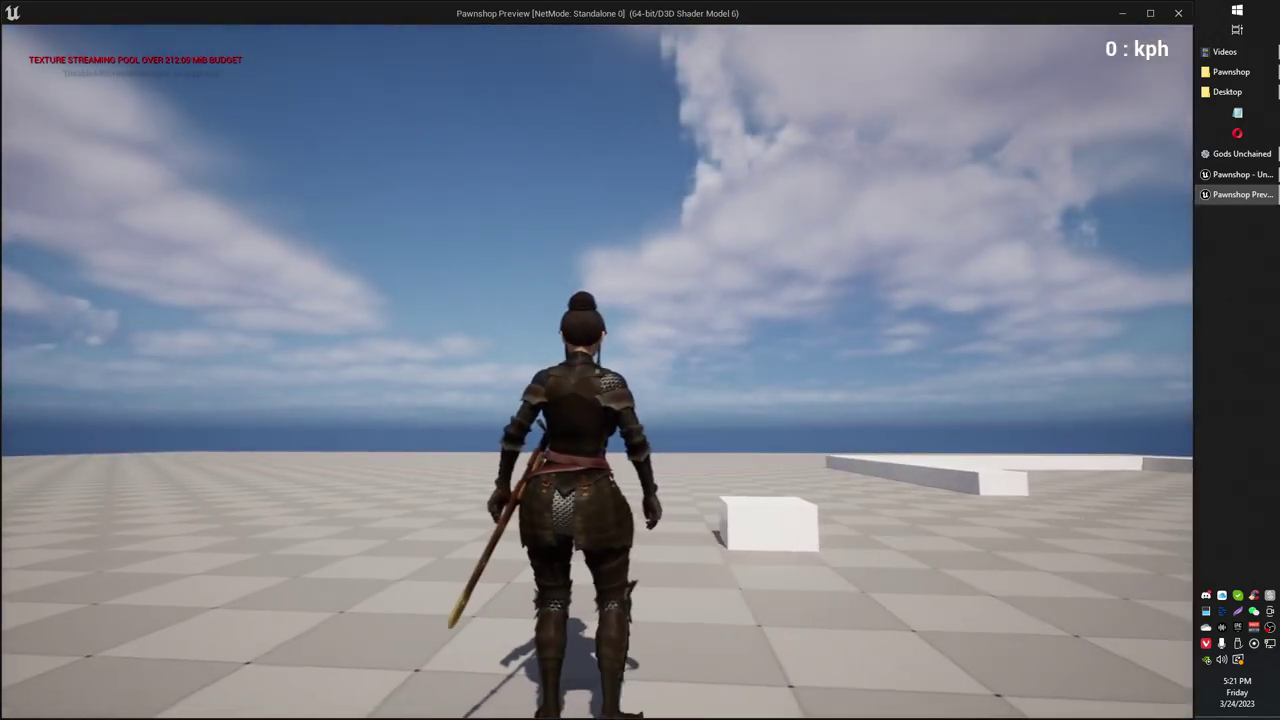
key("w")
key("shift")
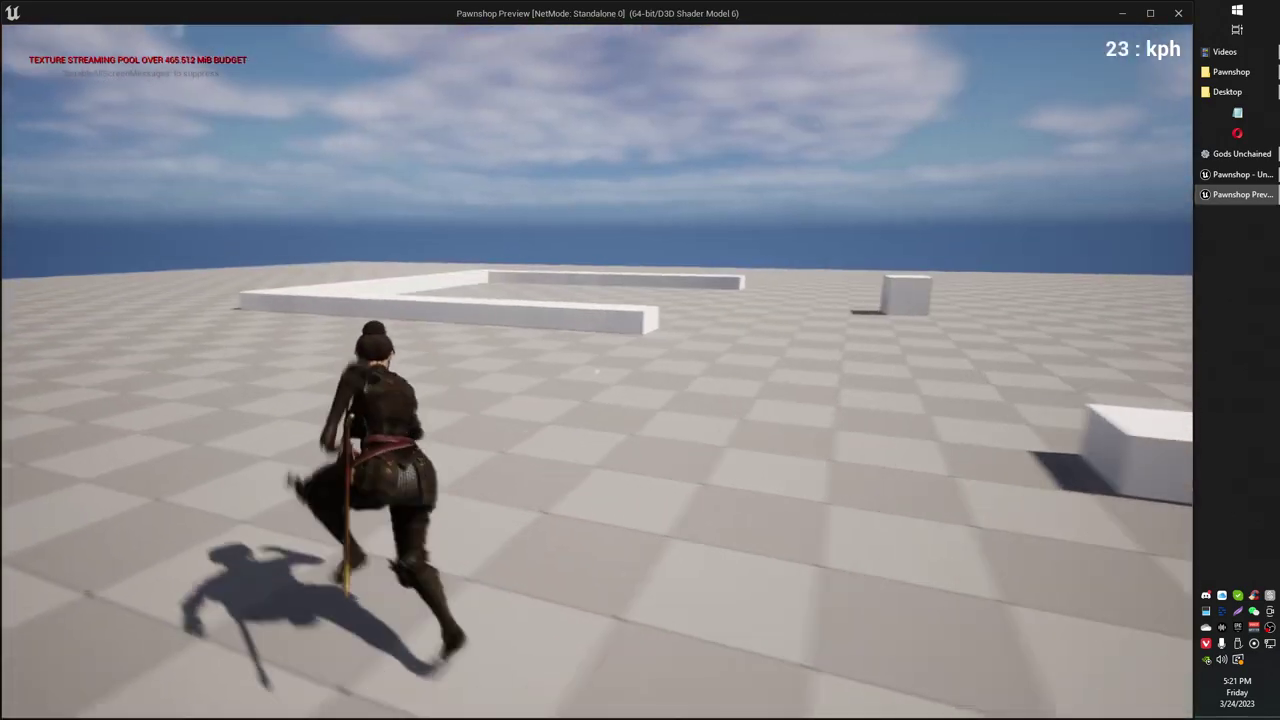